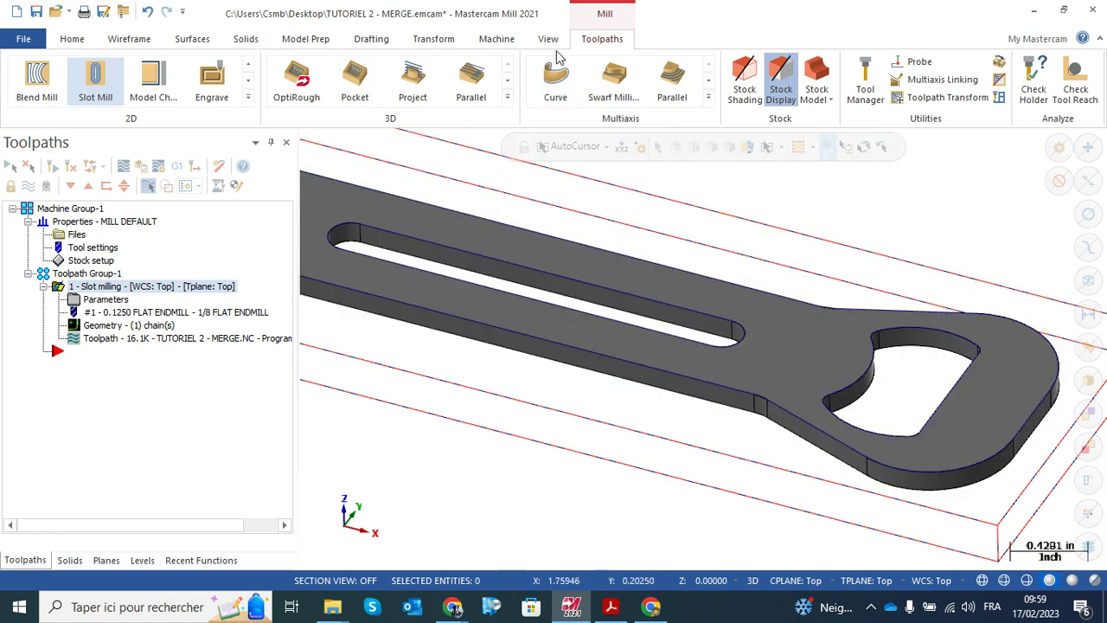
# Start a 2D Pocket toolpath and chain the hexagonal hole and the bottle-opener cutout as its pocket boundaries
pyautogui.click(248, 97)
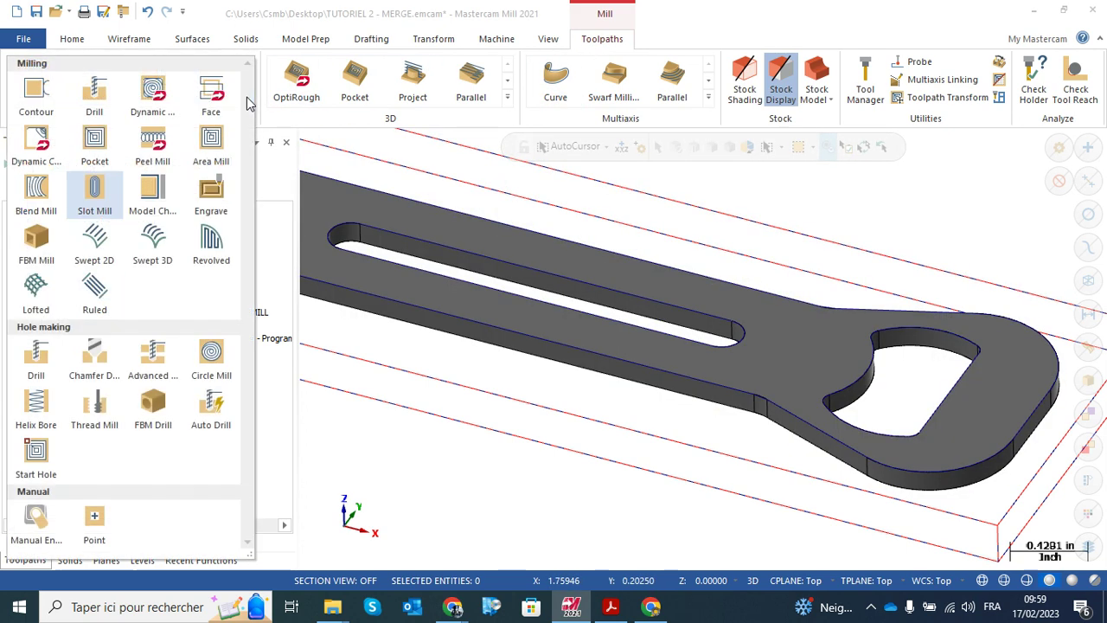
pyautogui.click(94, 143)
pyautogui.moveTo(200, 24); pyautogui.dragTo(91, 27)
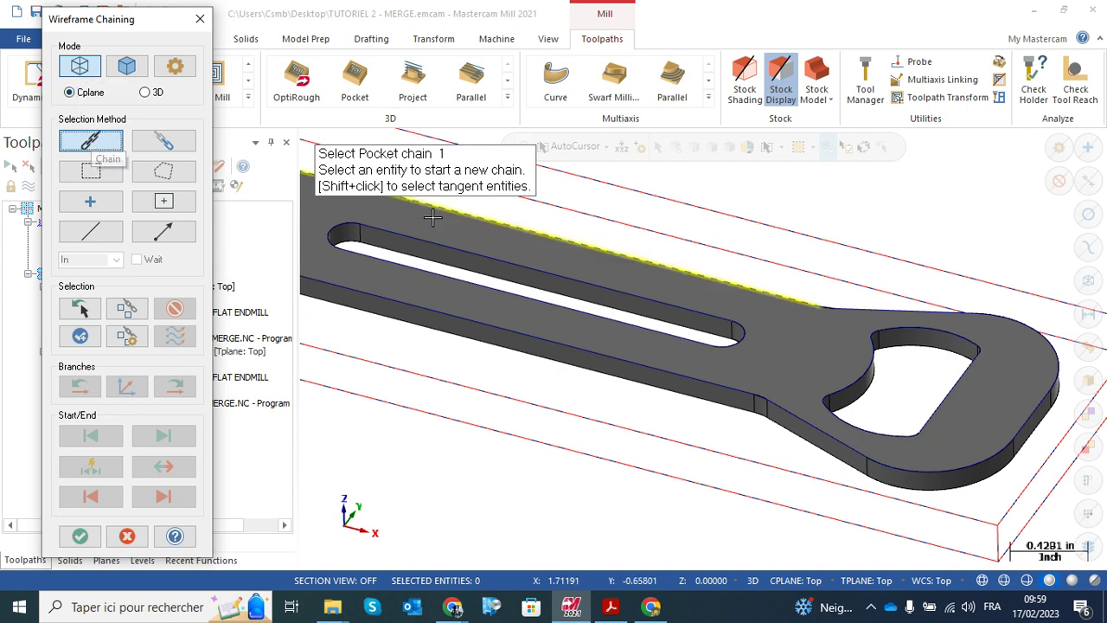
pyautogui.scroll(-5, 433, 218)
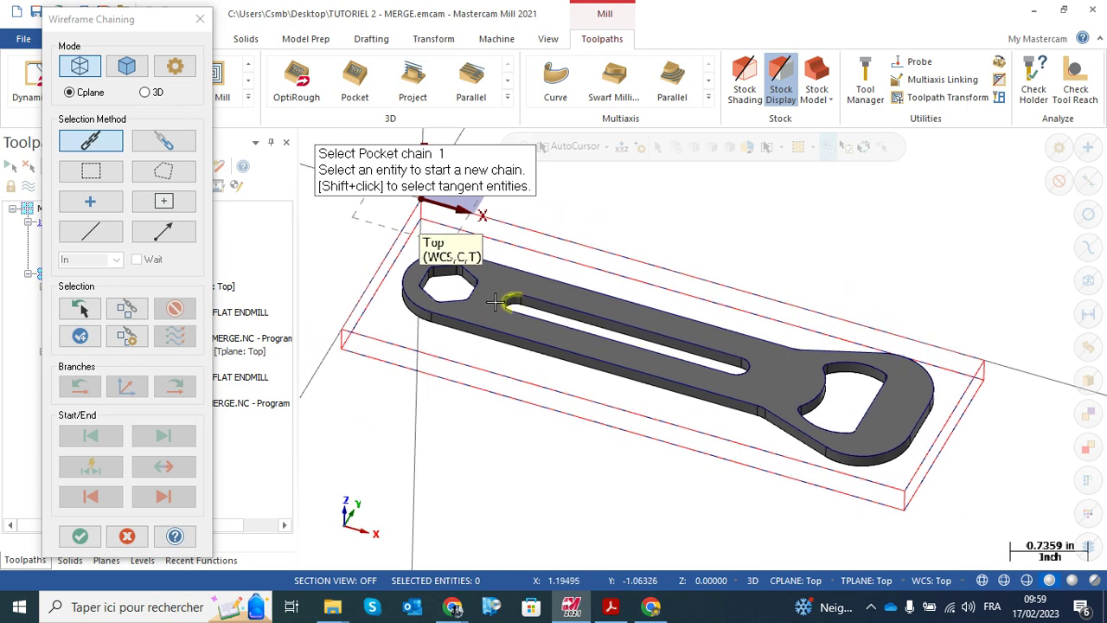
pyautogui.scroll(3, 495, 301)
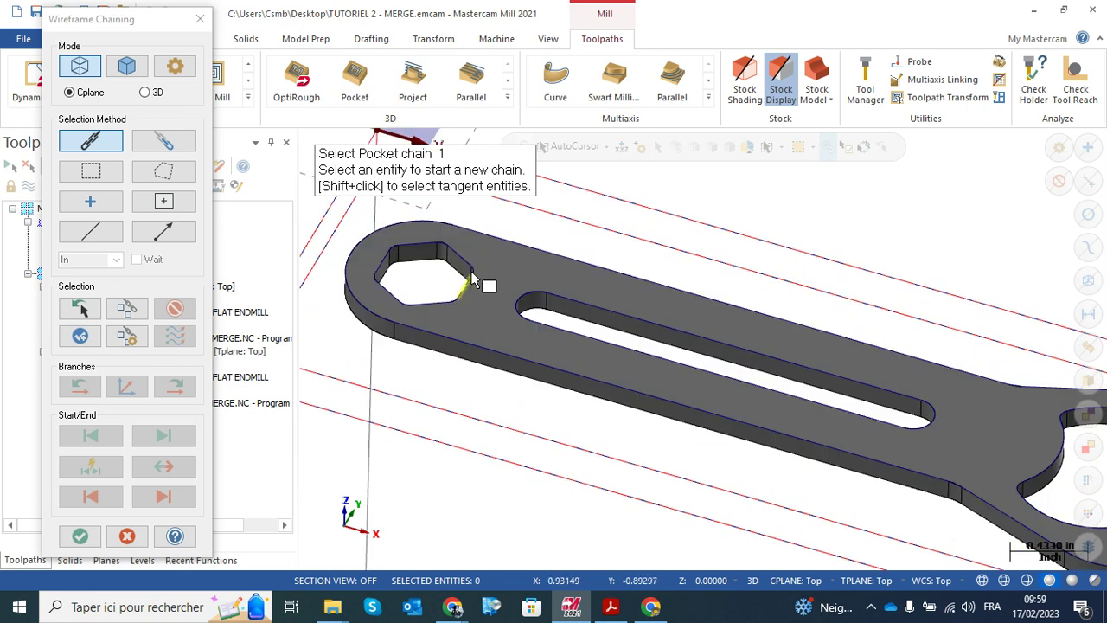
pyautogui.click(372, 278)
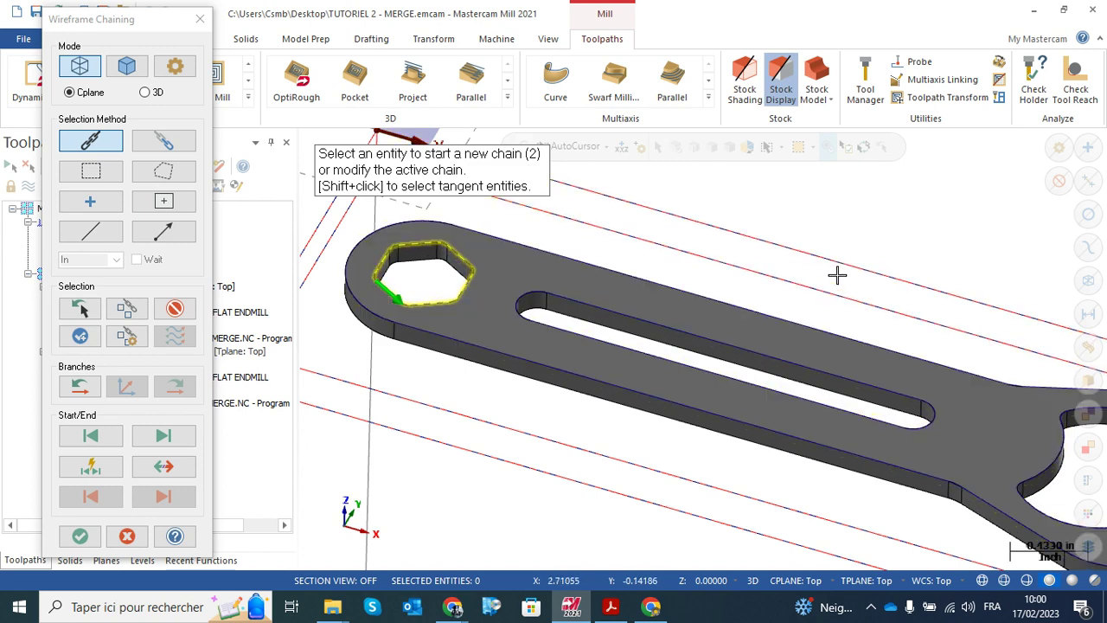
pyautogui.moveTo(863, 331); pyautogui.dragTo(465, 219, button='middle')
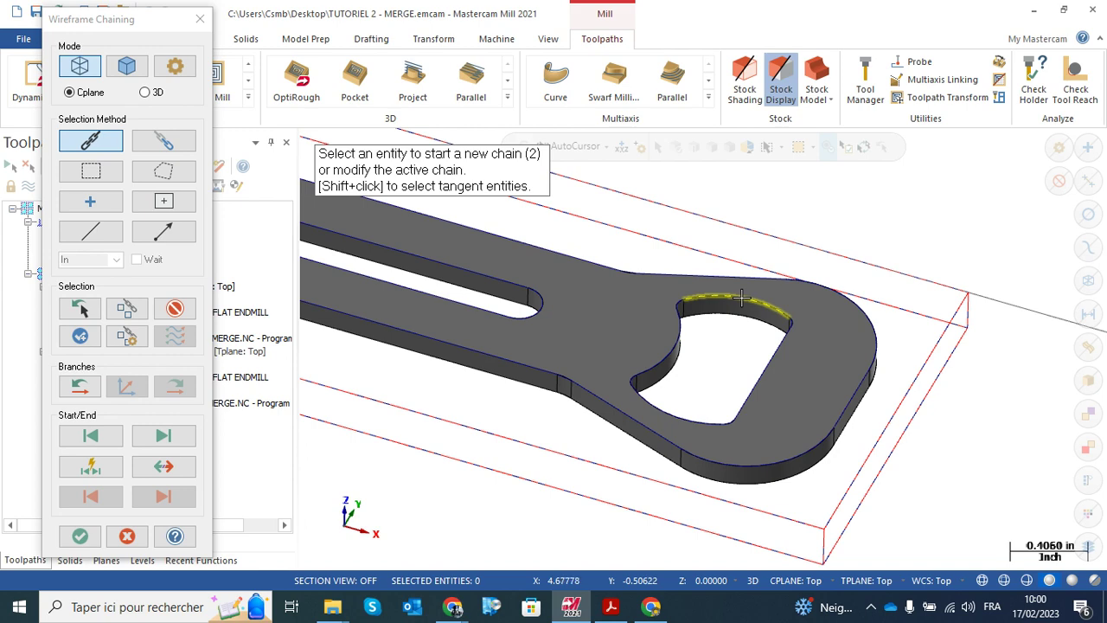
pyautogui.click(742, 298)
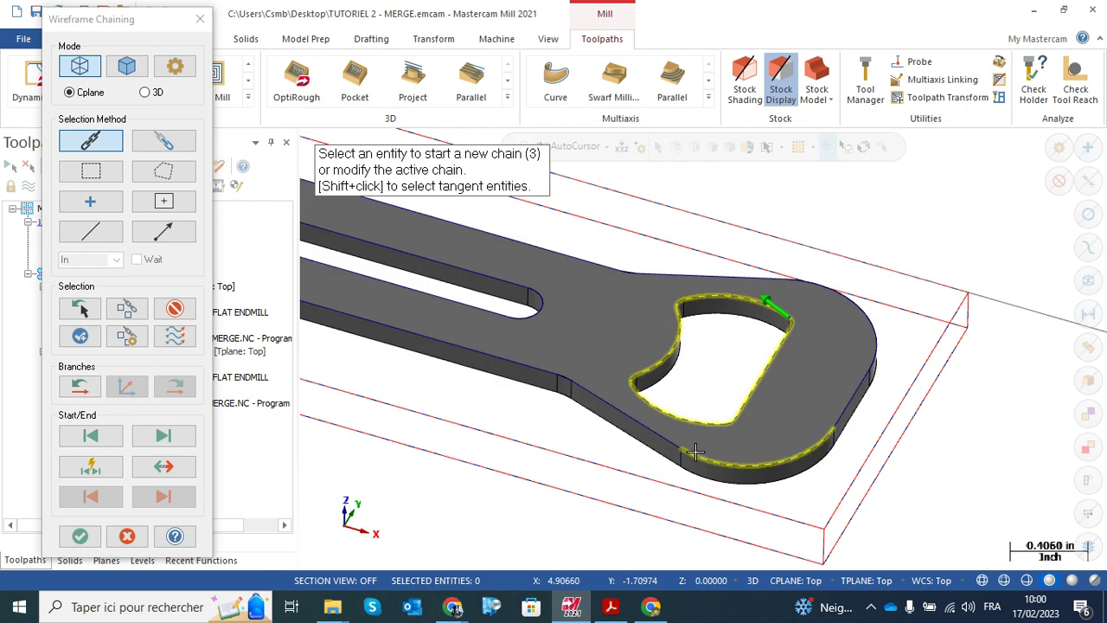
pyautogui.click(80, 537)
# Filter the tool library to flat endmills only and assign the 1/4 FLAT ENDMILL to the pocket toolpath
pyautogui.click(58, 105)
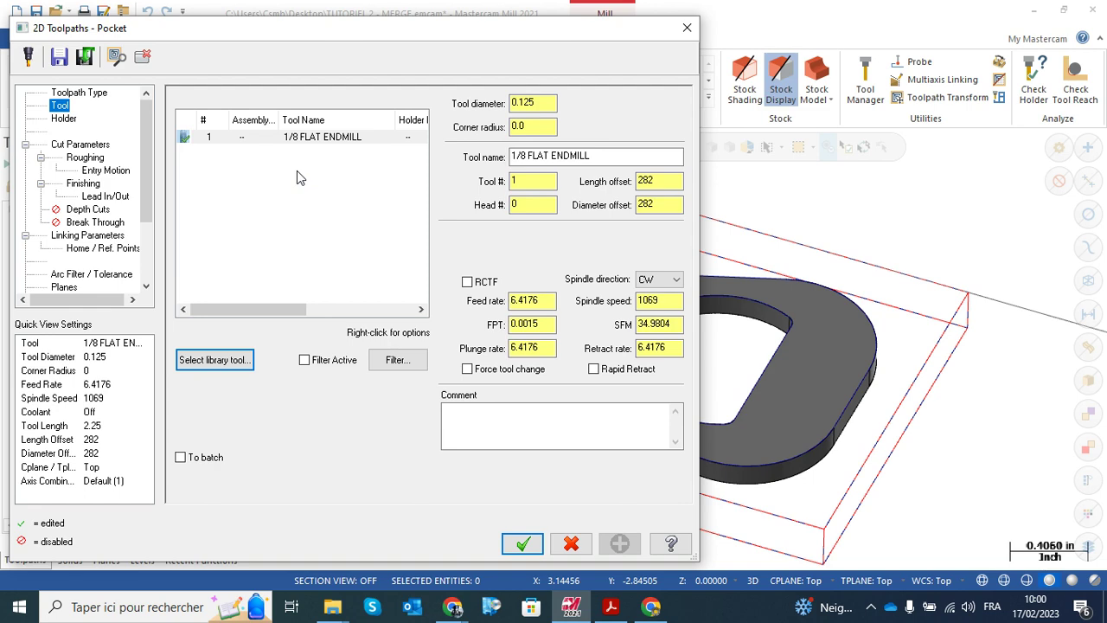
pyautogui.rightClick(297, 177)
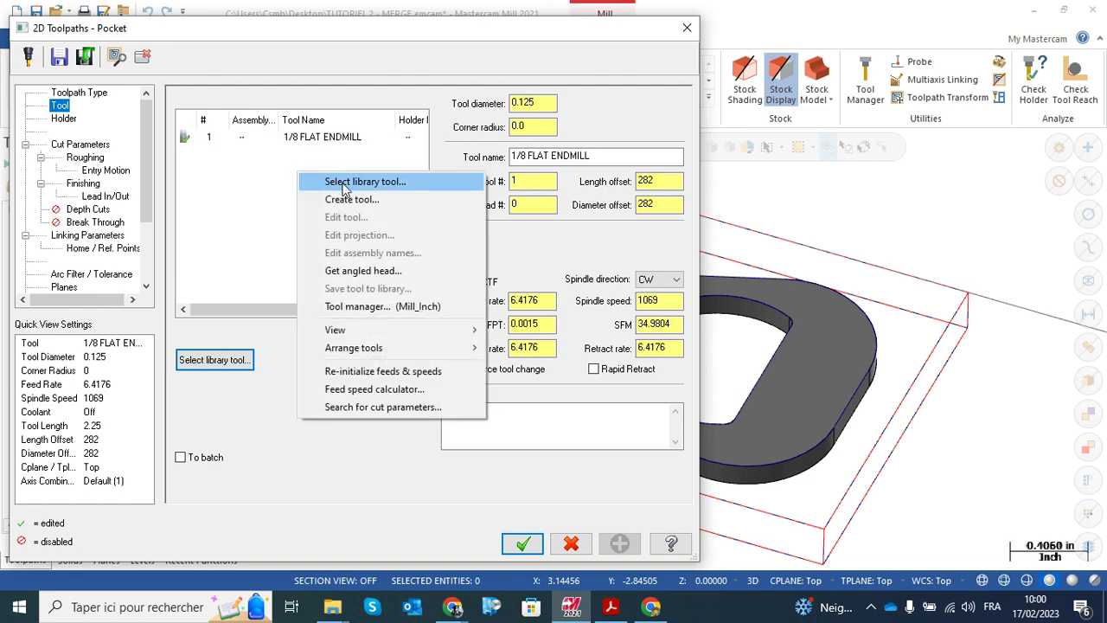
pyautogui.click(375, 183)
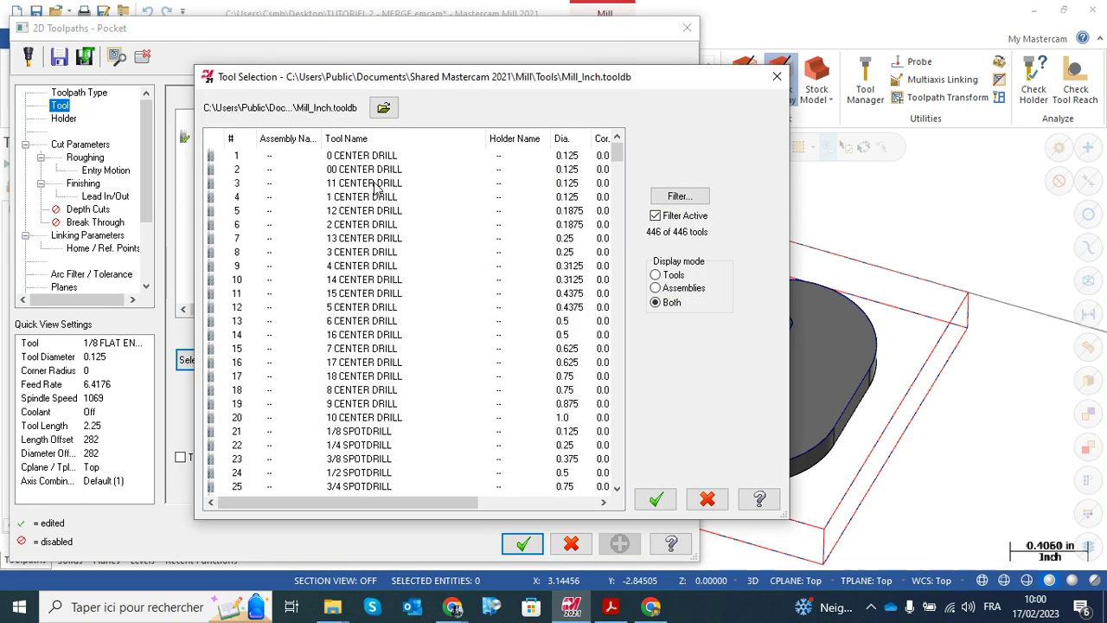
pyautogui.click(678, 198)
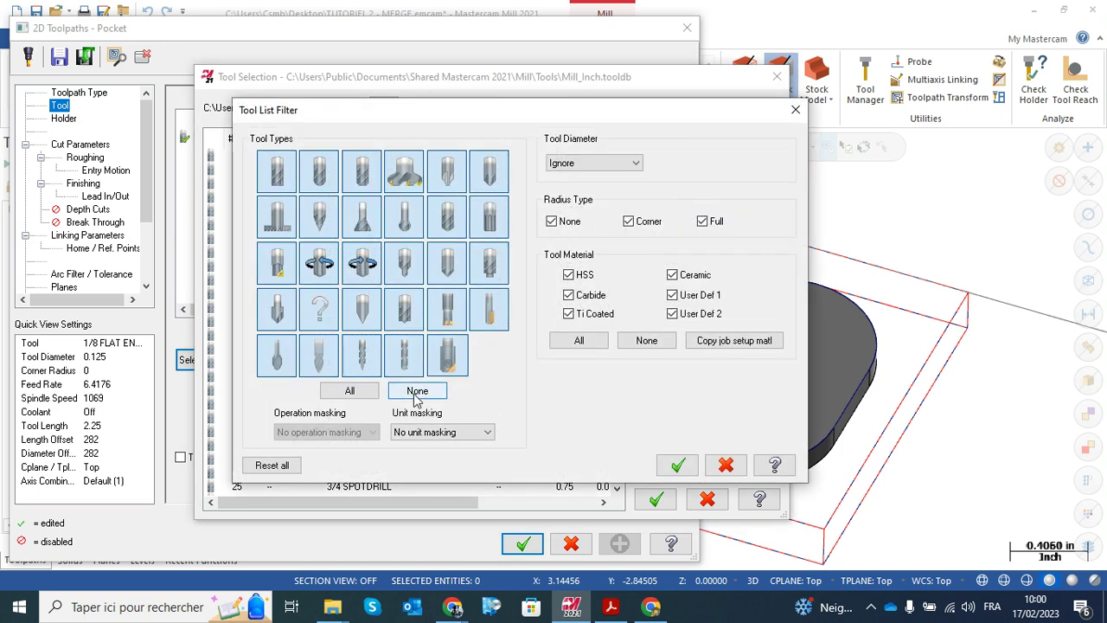
pyautogui.click(418, 392)
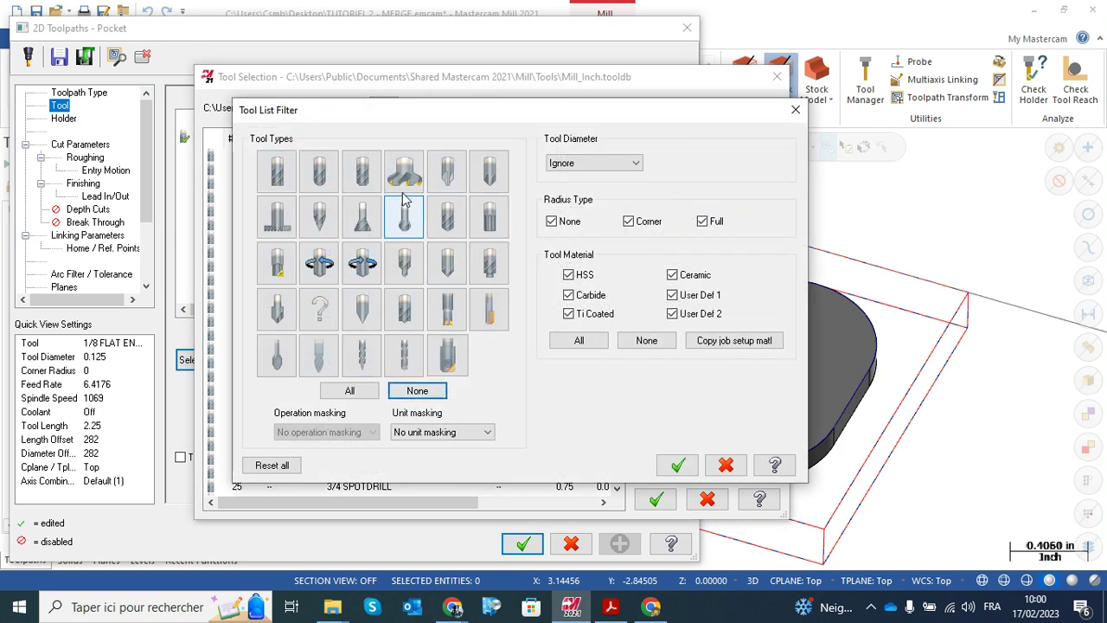
pyautogui.click(277, 175)
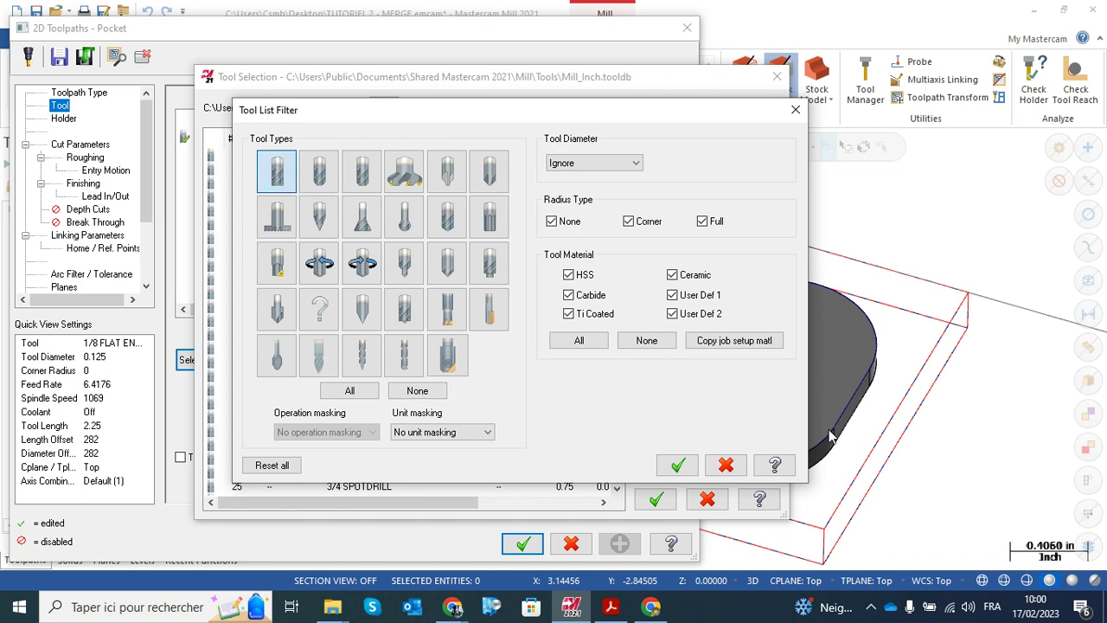
pyautogui.click(679, 467)
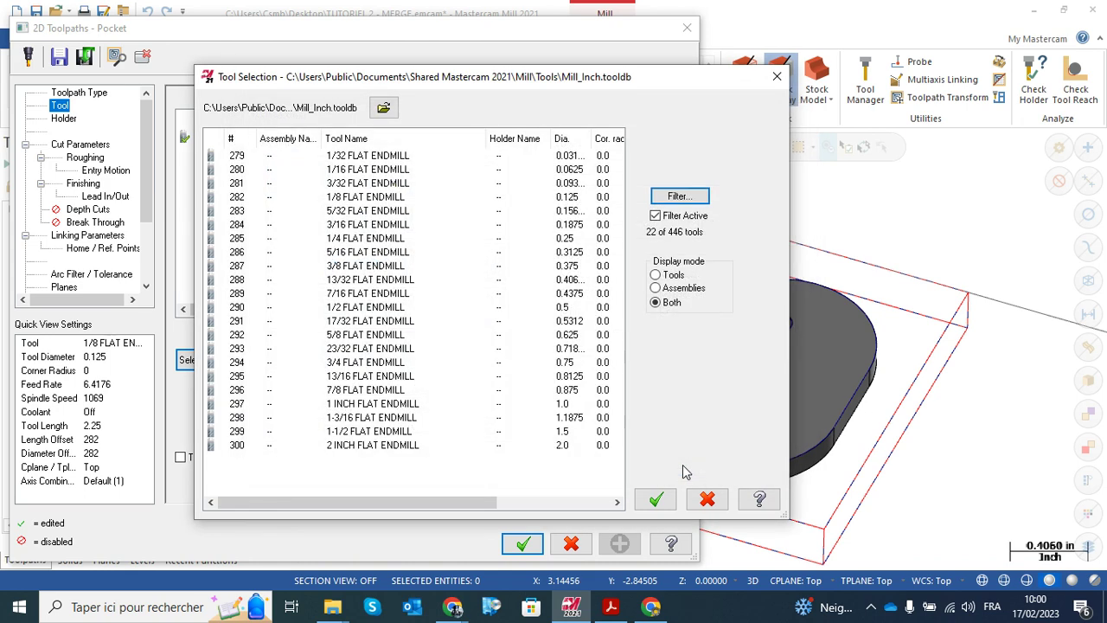
pyautogui.click(350, 242)
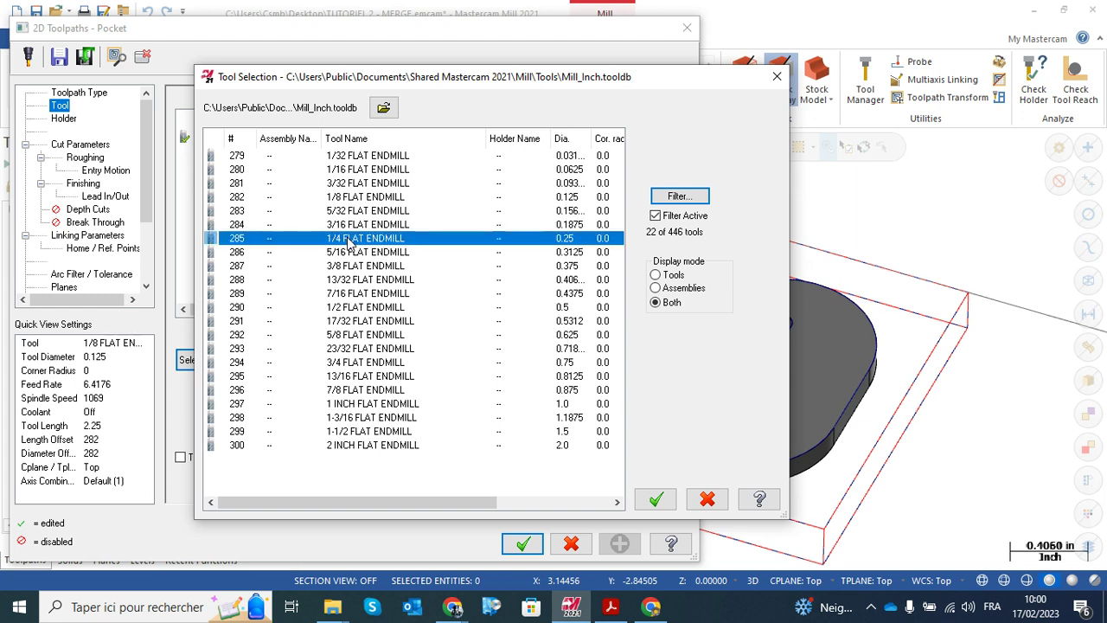
pyautogui.click(658, 500)
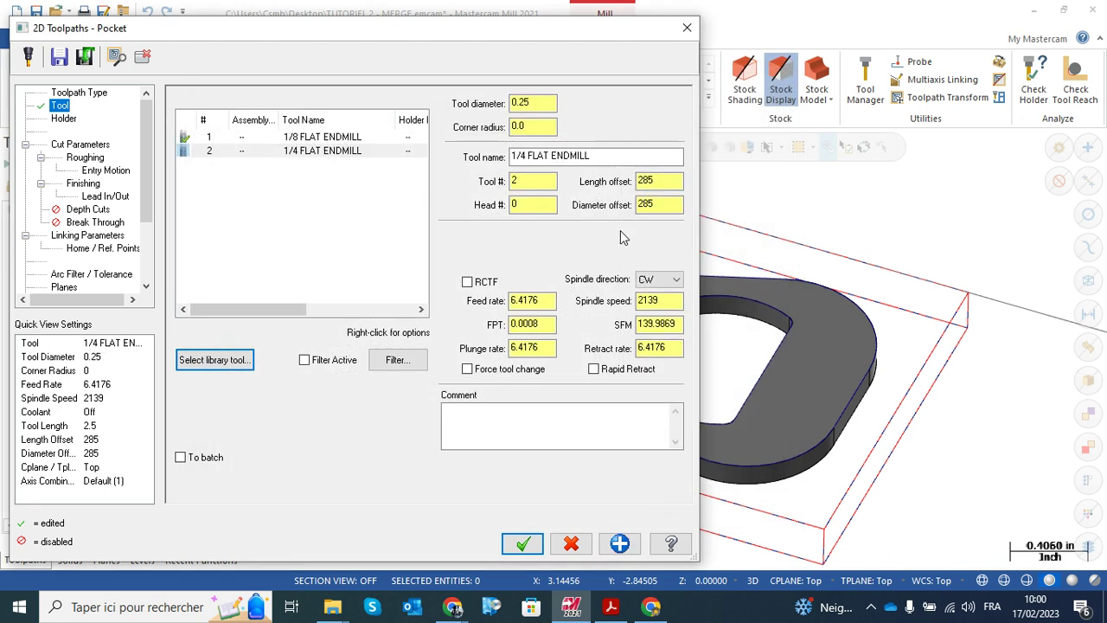
# Set both the length offset and the diameter offset of the 1/4 flat endmill to 2
pyautogui.doubleClick(658, 180)
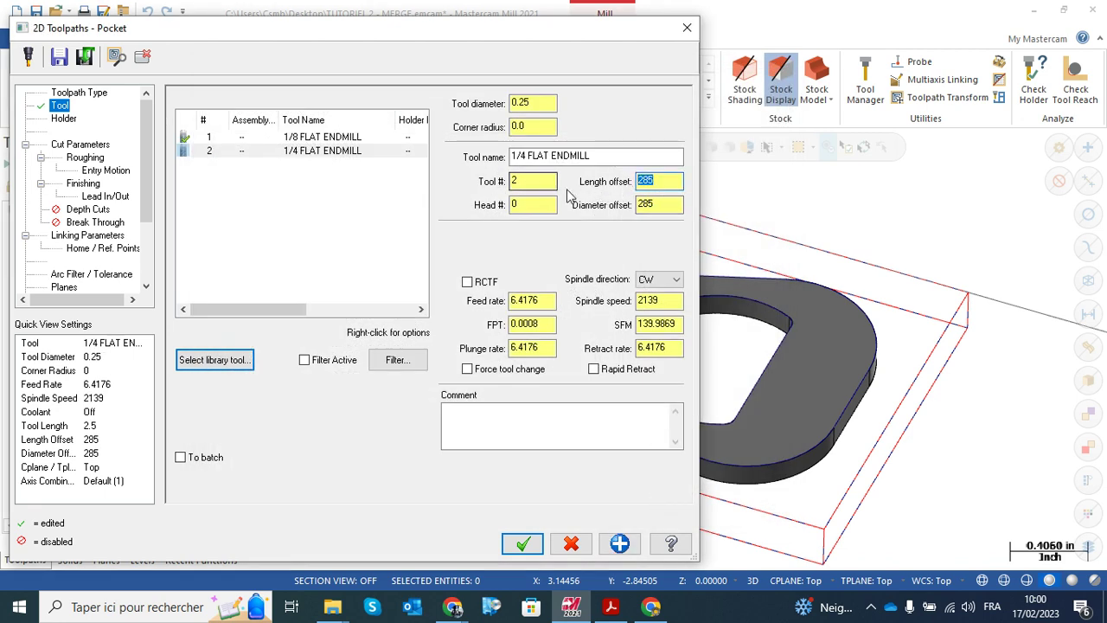
pyautogui.write('2')
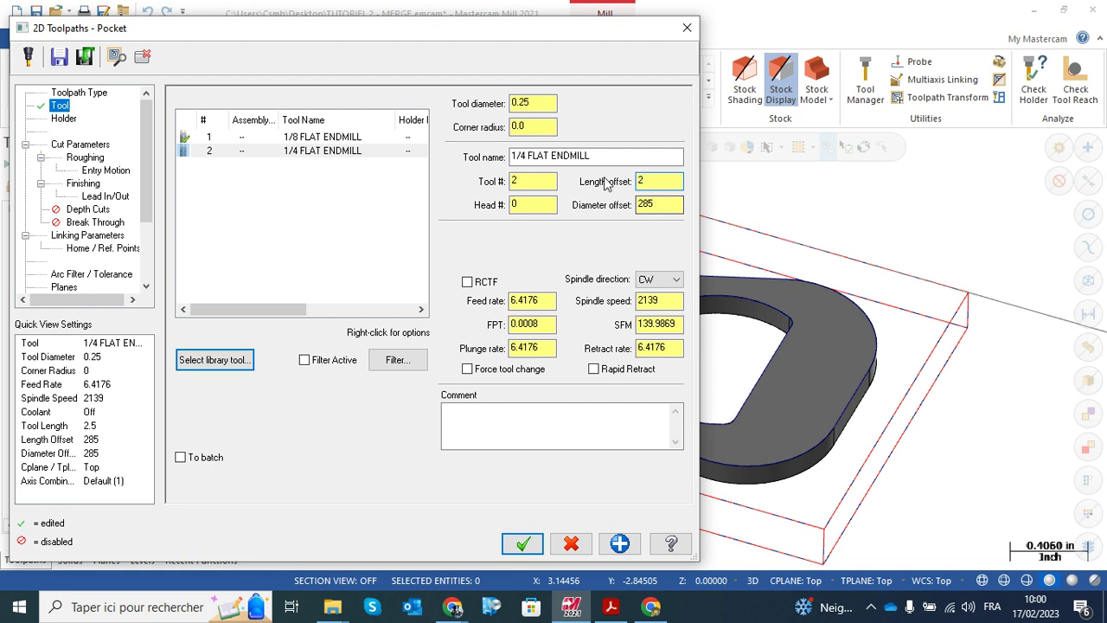
pyautogui.doubleClick(663, 204)
pyautogui.write('2')
pyautogui.click(671, 180)
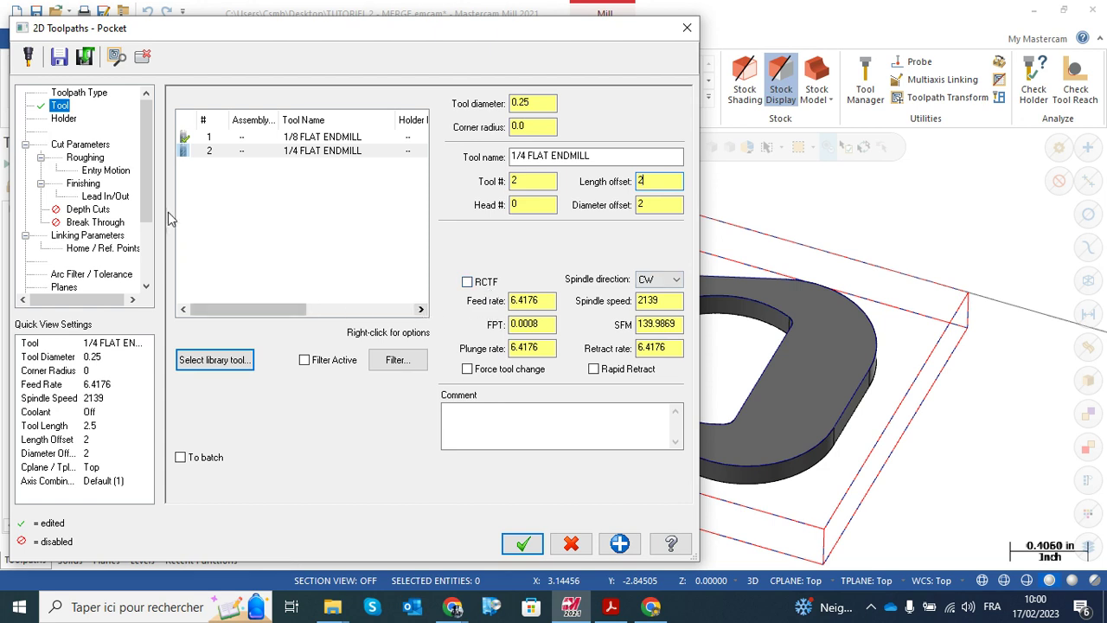
# Set the pocket's stock to leave on walls and on floors to 0 in the cut parameters
pyautogui.click(87, 145)
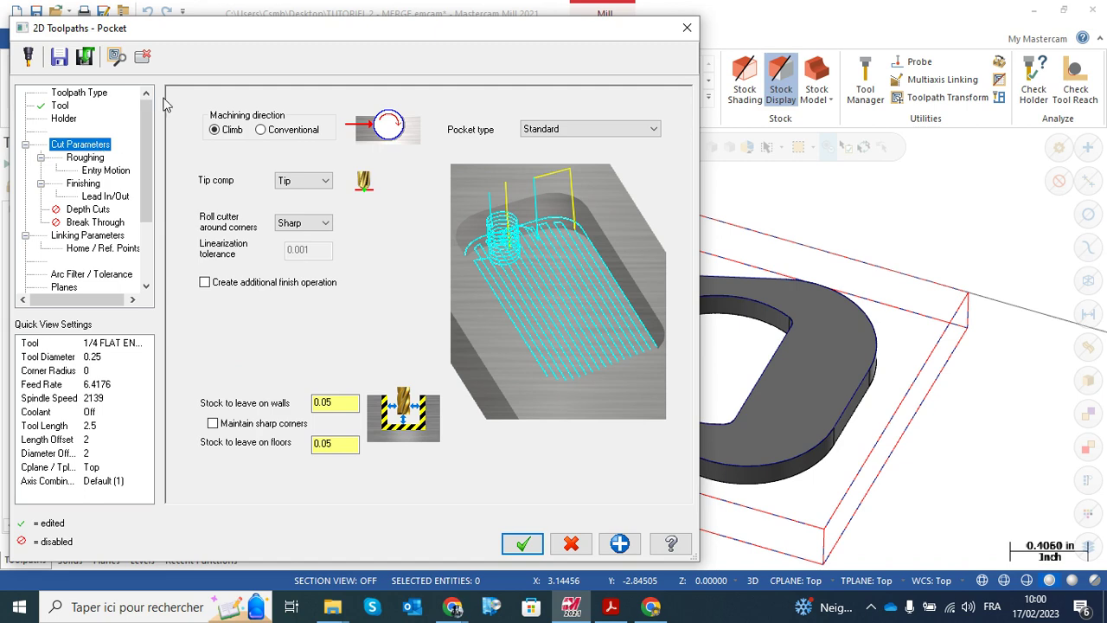
pyautogui.moveTo(248, 37); pyautogui.dragTo(457, 29)
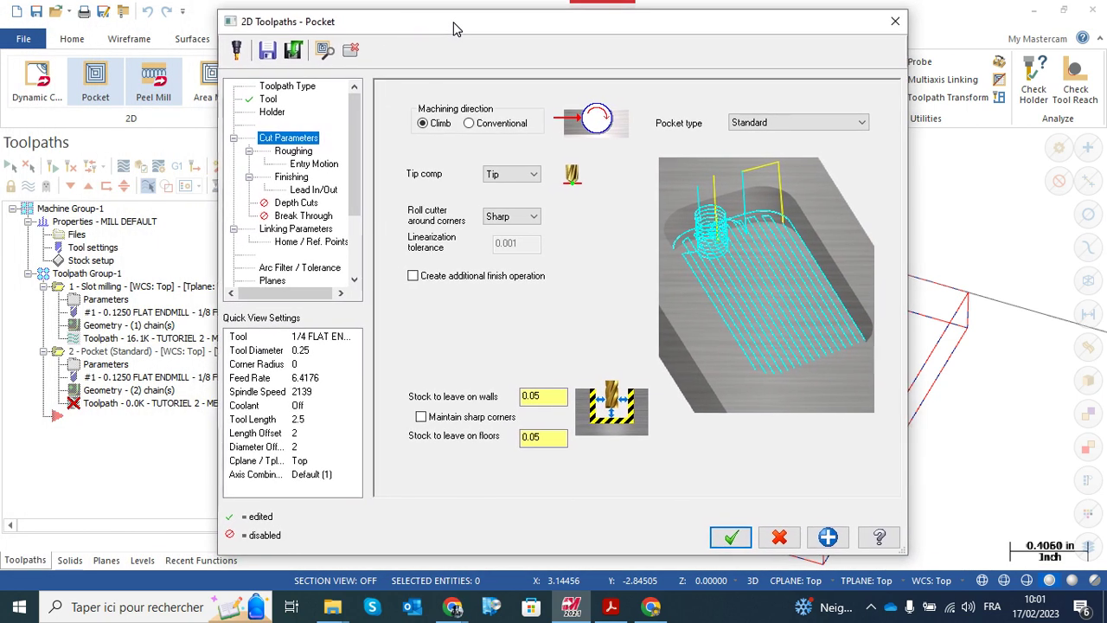
pyautogui.doubleClick(529, 395)
pyautogui.write('0')
pyautogui.click(552, 435)
pyautogui.doubleClick(545, 435)
pyautogui.write('0')
pyautogui.click(547, 397)
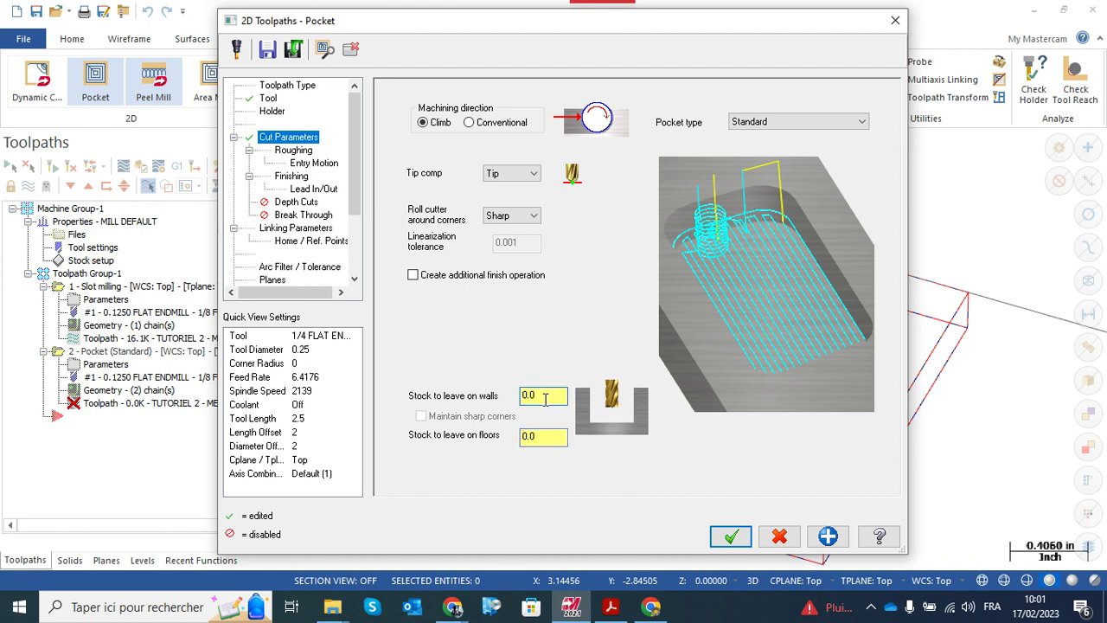
# Choose Parallel Spiral as the roughing cutting method, keep the 50% stepover, and check the helix entry motion settings
pyautogui.click(293, 151)
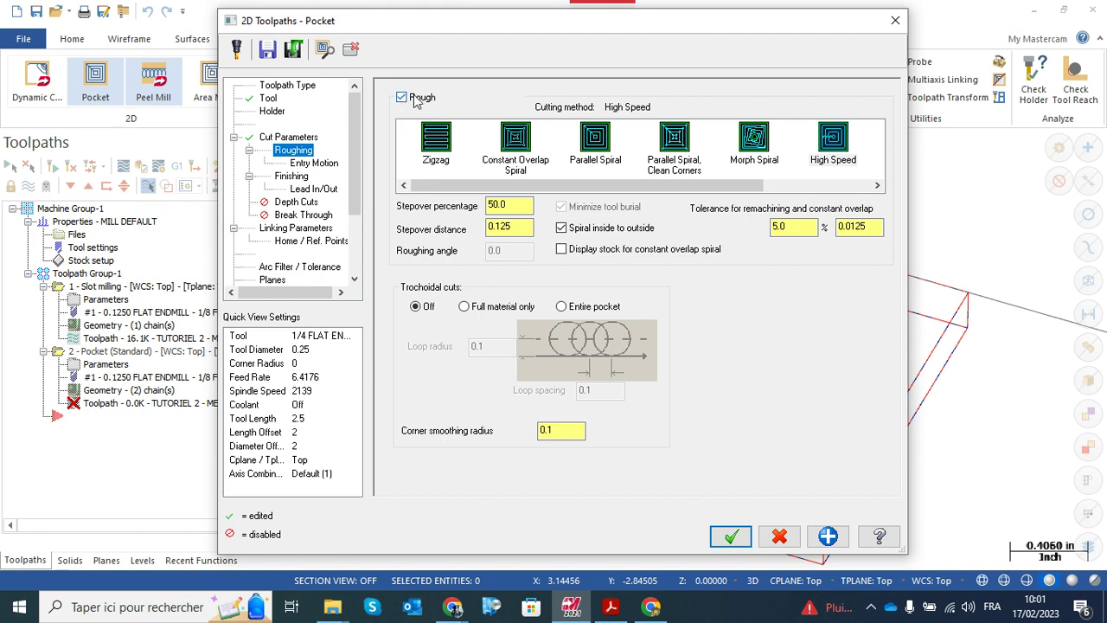
pyautogui.moveTo(435, 187)
pyautogui.mouseDown()
pyautogui.moveTo(551, 199)
pyautogui.moveTo(423, 196)
pyautogui.mouseUp()
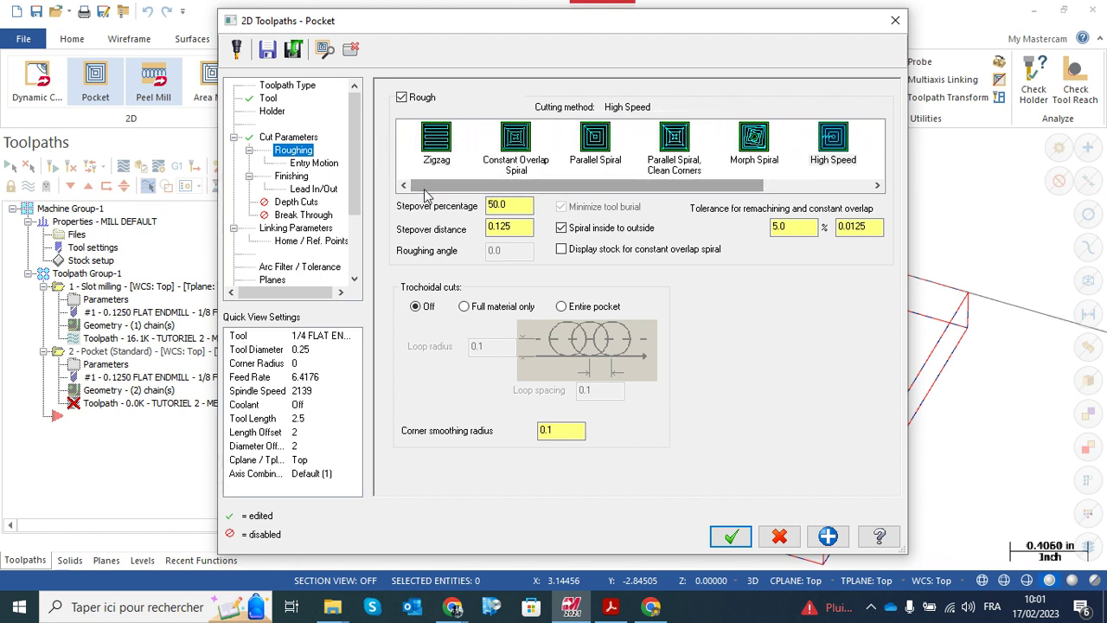
pyautogui.click(595, 141)
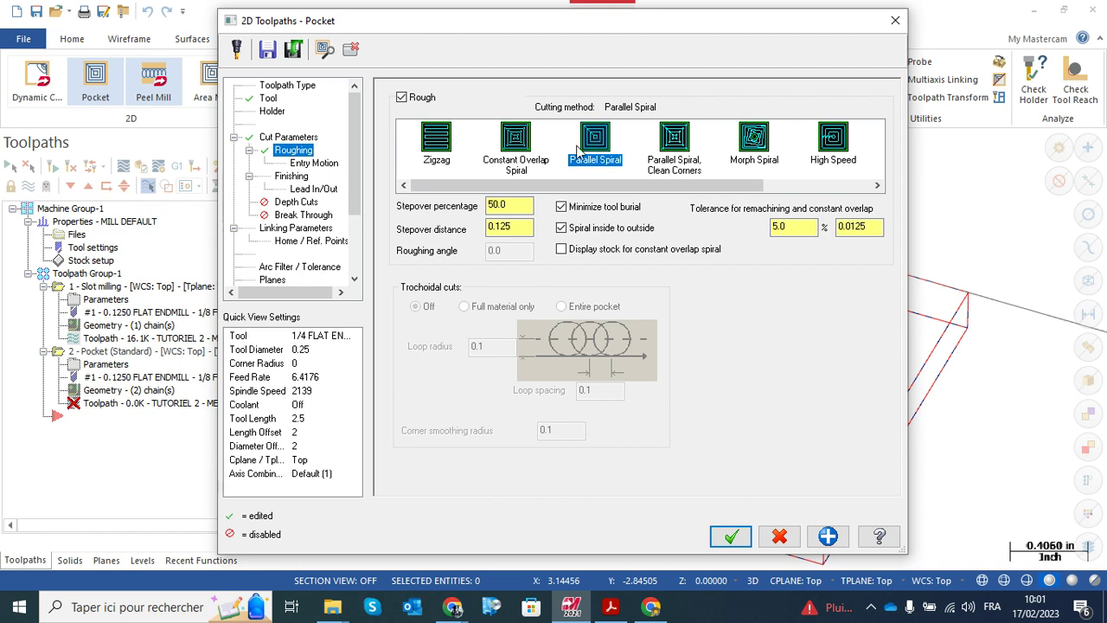
pyautogui.doubleClick(502, 205)
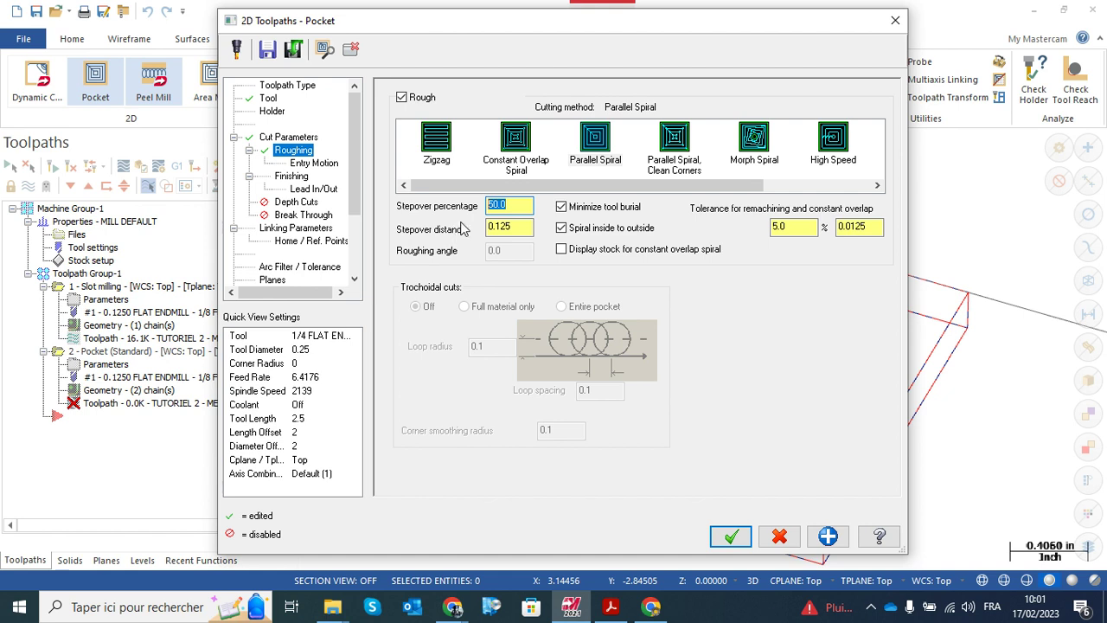
pyautogui.press('Tab')
pyautogui.click(520, 227)
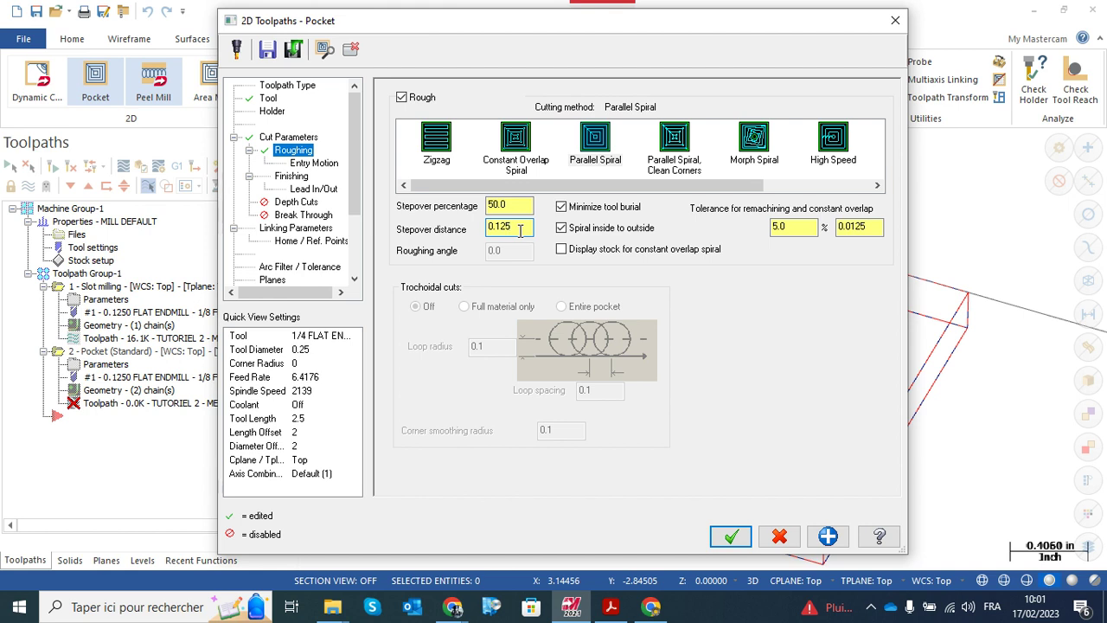
pyautogui.click(313, 163)
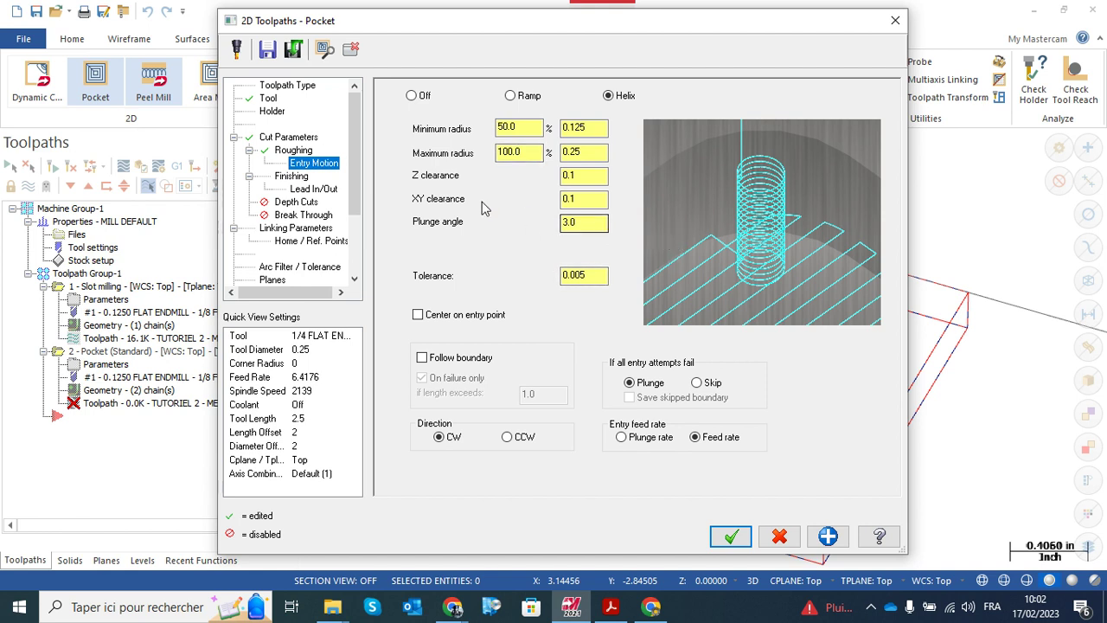
# Set finishing cutter compensation to wear, keep the tool down, and machine finish passes only at final depth rather than after roughing all pockets
pyautogui.click(292, 177)
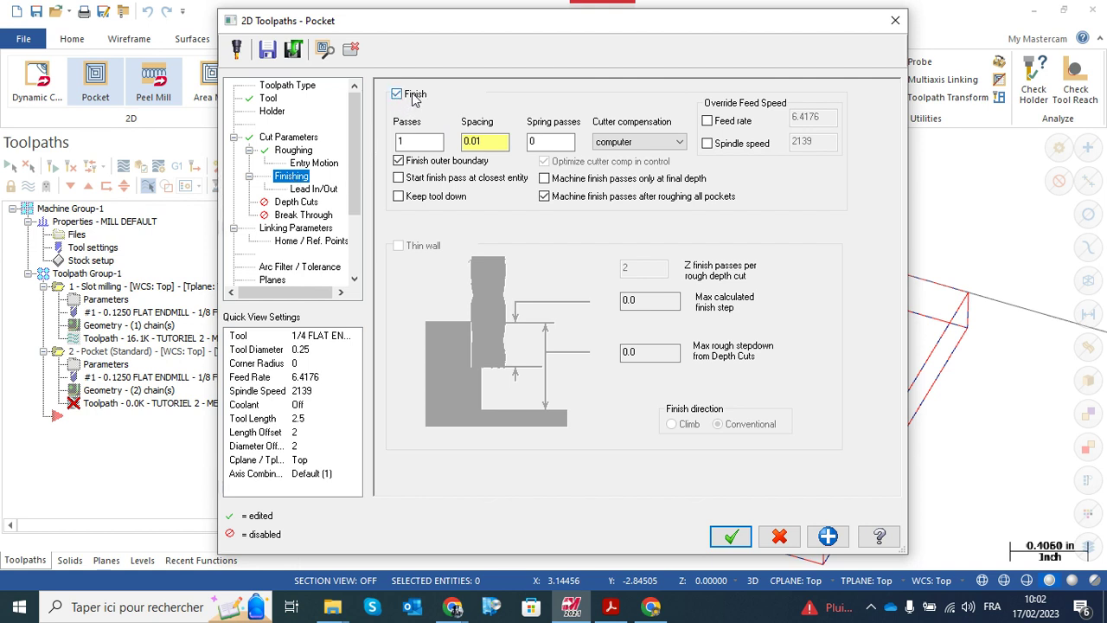
pyautogui.doubleClick(405, 141)
pyautogui.doubleClick(481, 141)
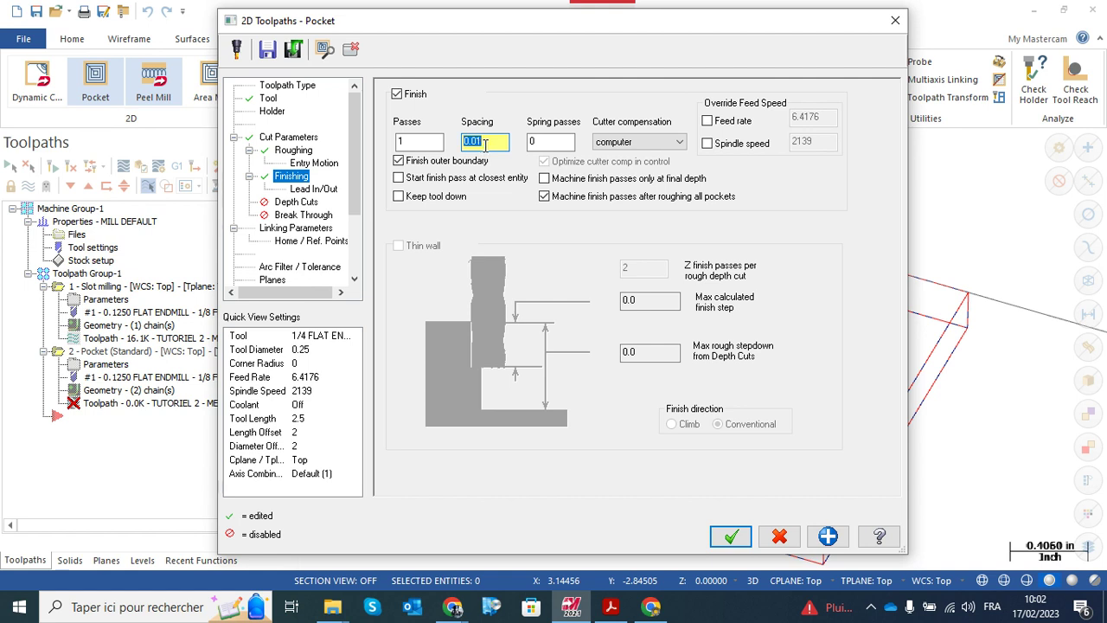
pyautogui.click(680, 143)
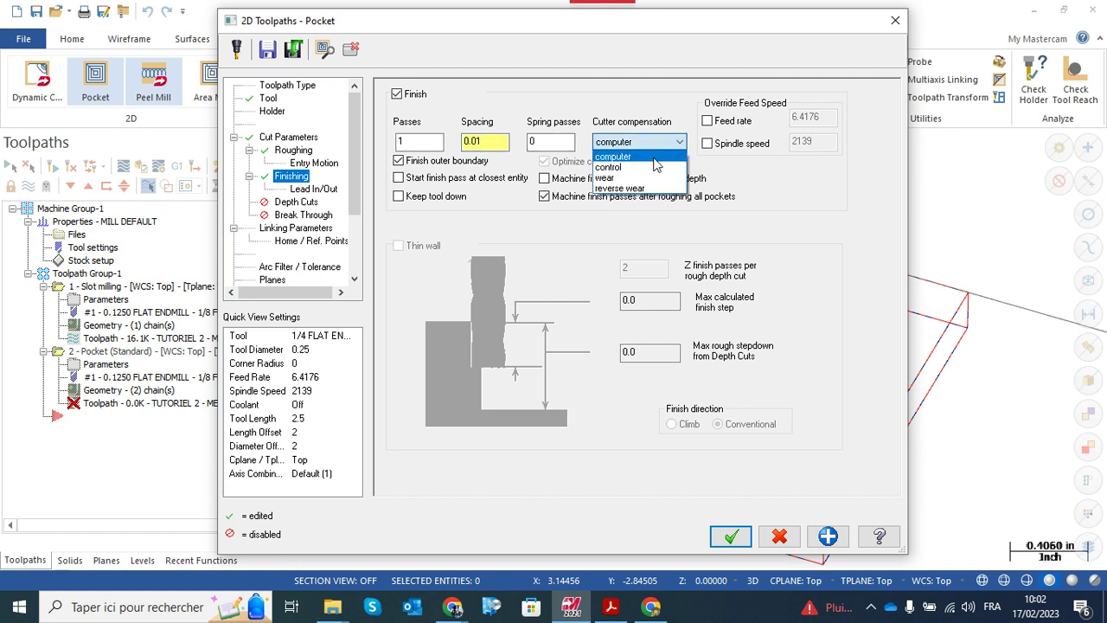
pyautogui.click(611, 179)
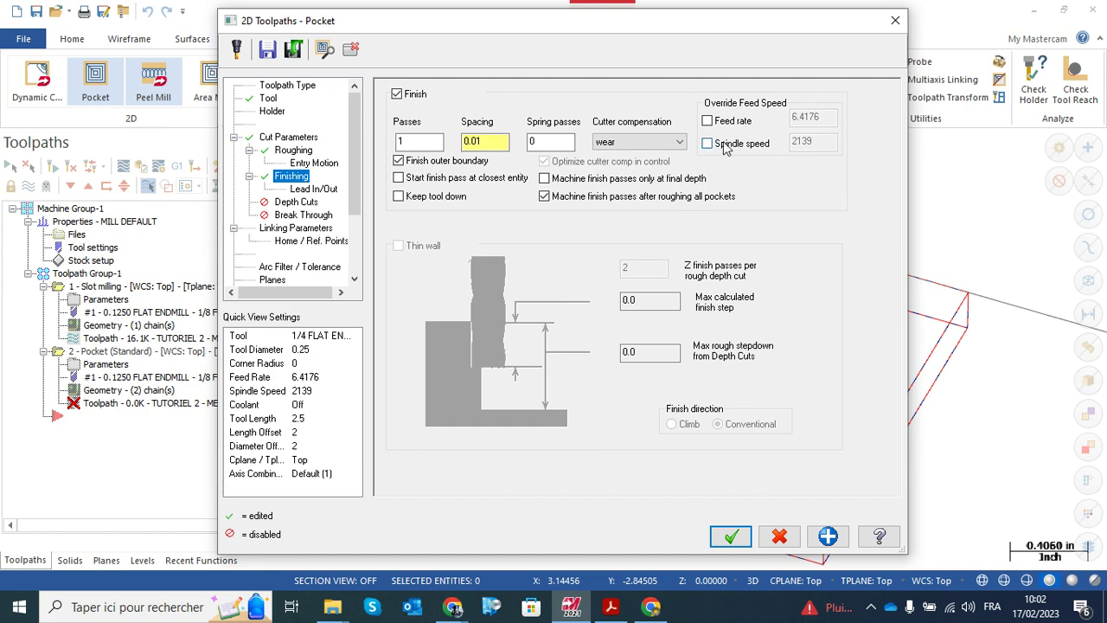
pyautogui.moveTo(751, 28); pyautogui.dragTo(638, 29)
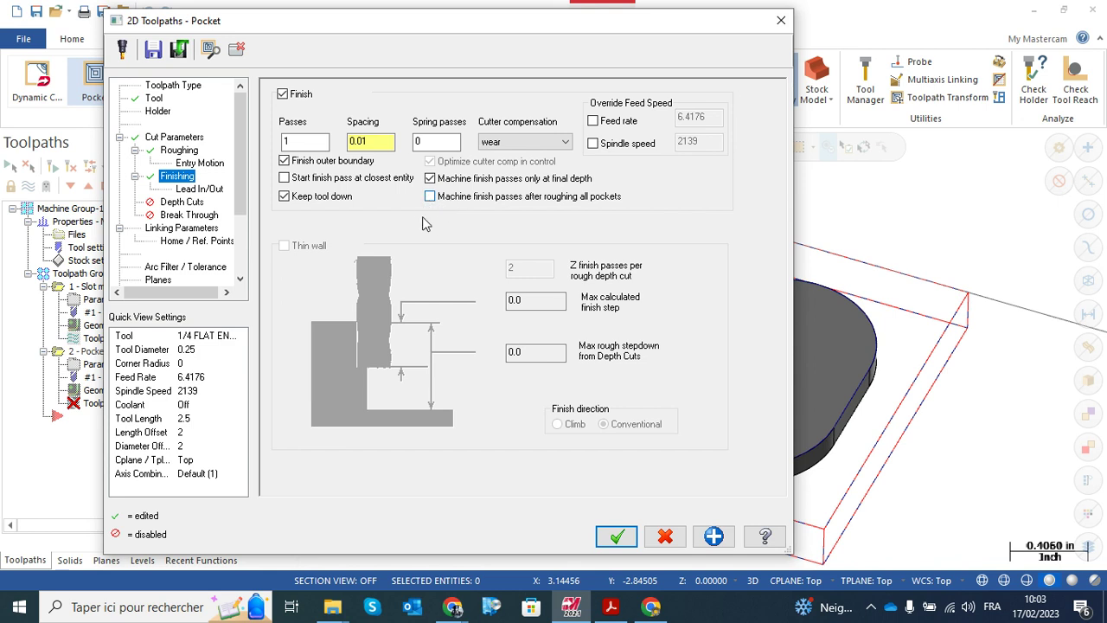
# Review the finishing lead in/out settings, then enable depth cuts with a 0.1 max rough step and keep the tool down
pyautogui.click(199, 190)
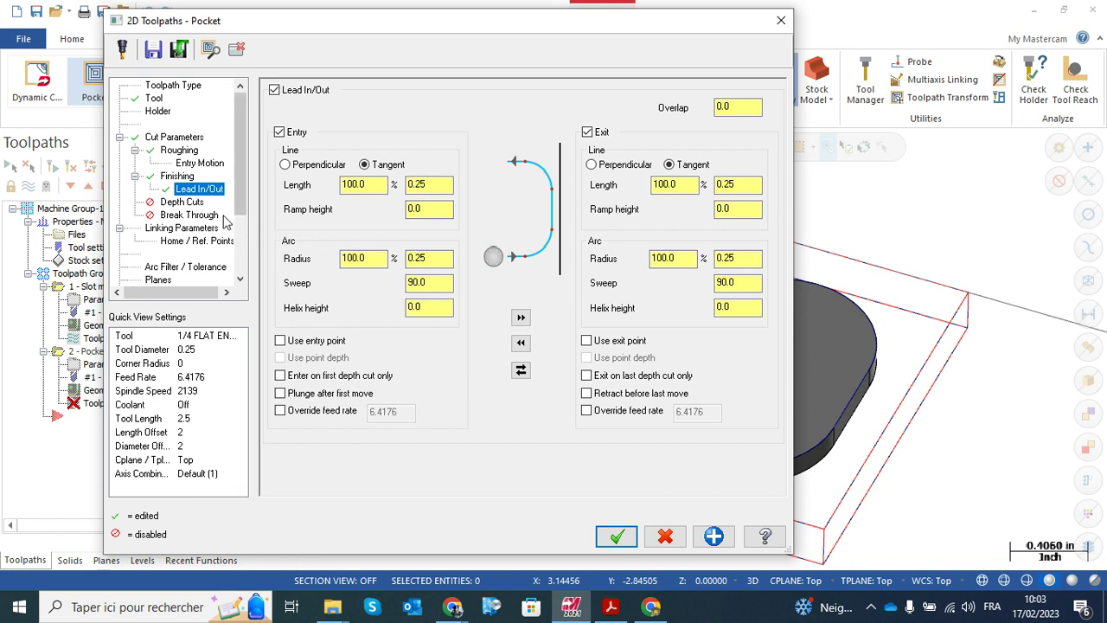
pyautogui.click(178, 203)
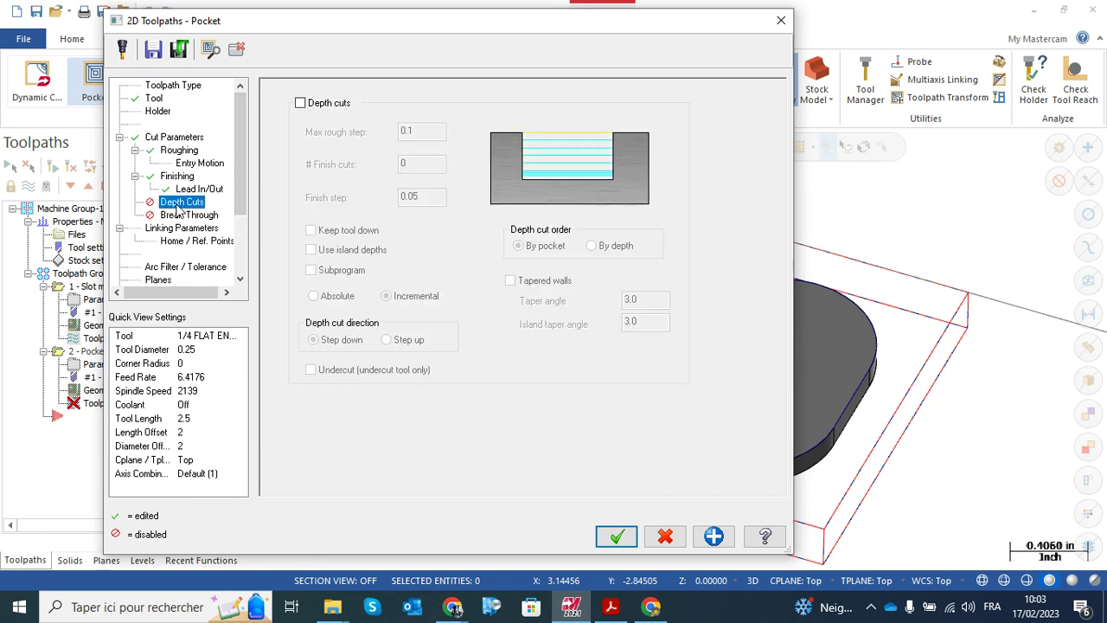
pyautogui.click(299, 103)
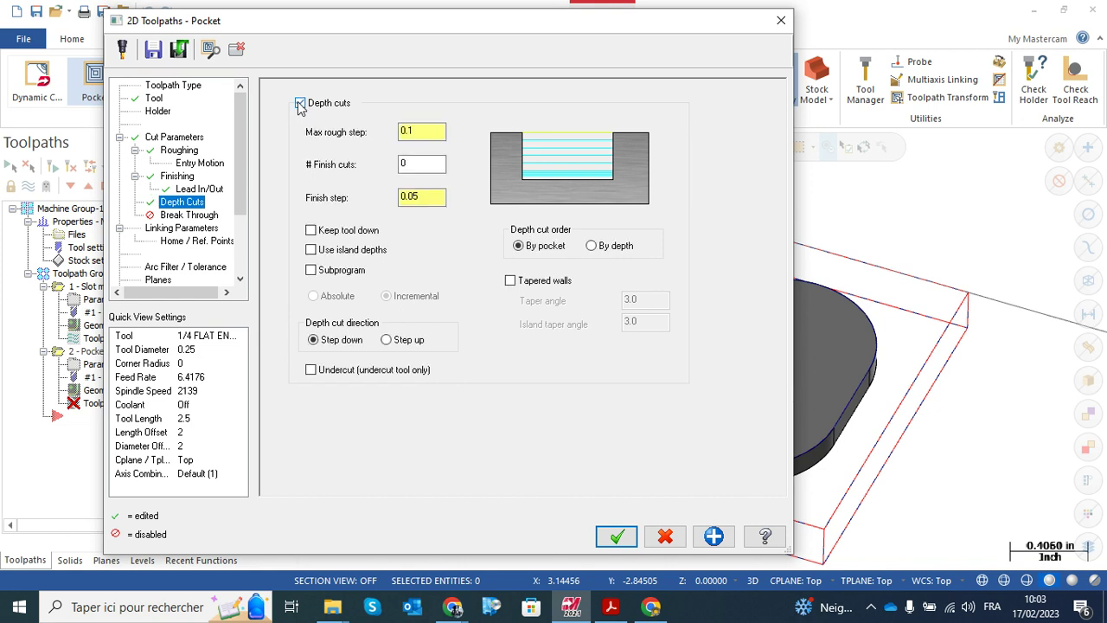
pyautogui.click(415, 129)
pyautogui.moveTo(418, 131); pyautogui.dragTo(402, 130)
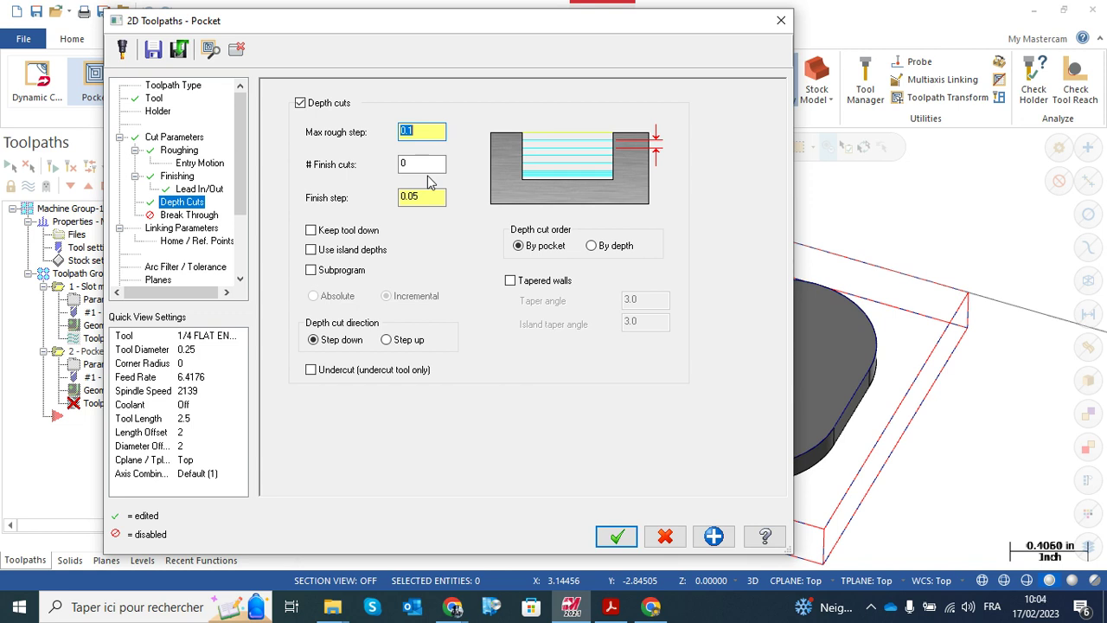
pyautogui.click(310, 231)
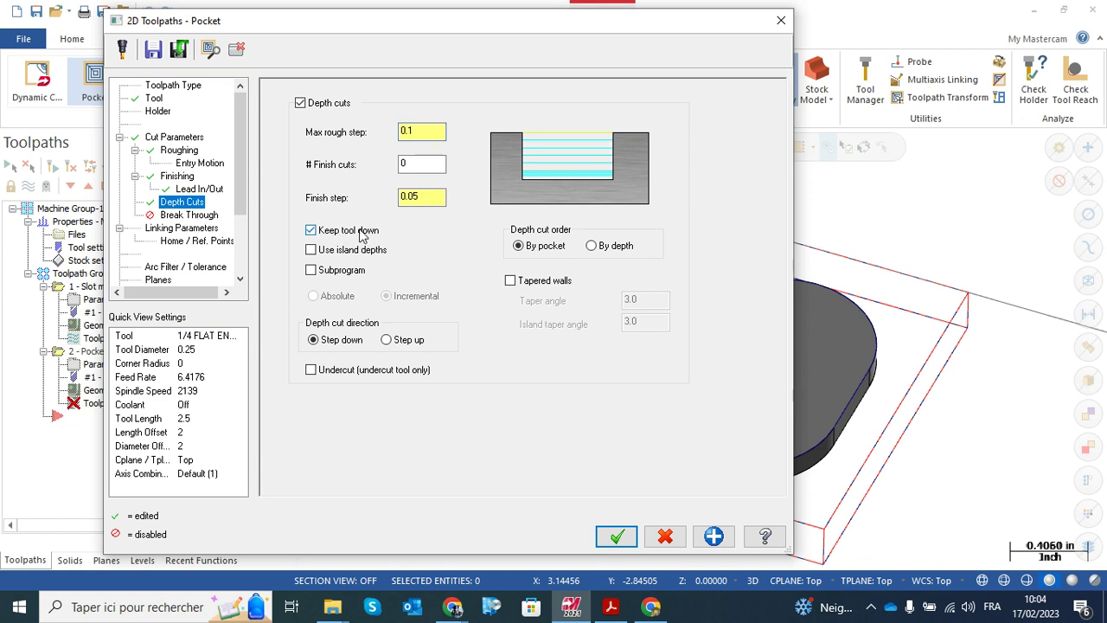
# Enable break through for the pocket with a break through amount of 0.05
pyautogui.click(191, 215)
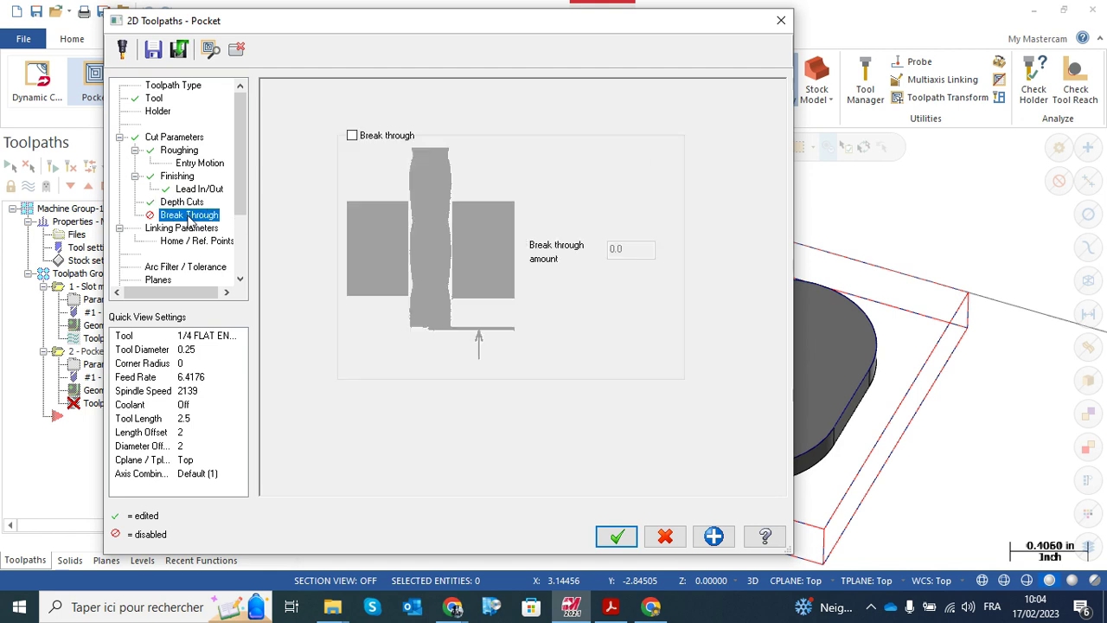
pyautogui.click(352, 137)
pyautogui.click(623, 249)
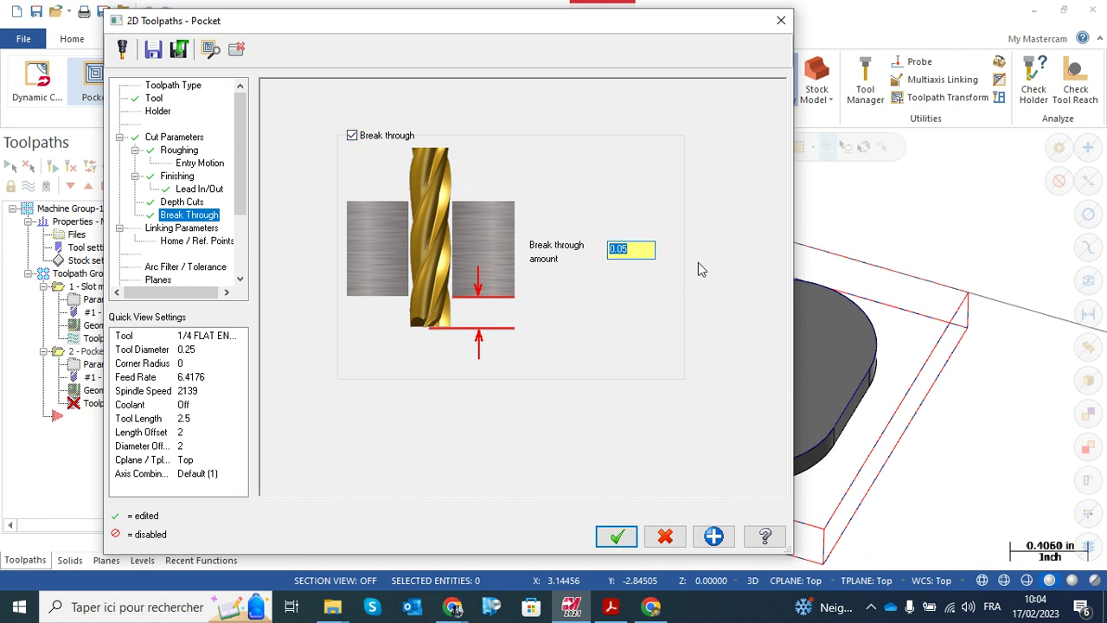
# Set the pocket depth to -0.125 as an absolute value in the linking parameters
pyautogui.click(184, 230)
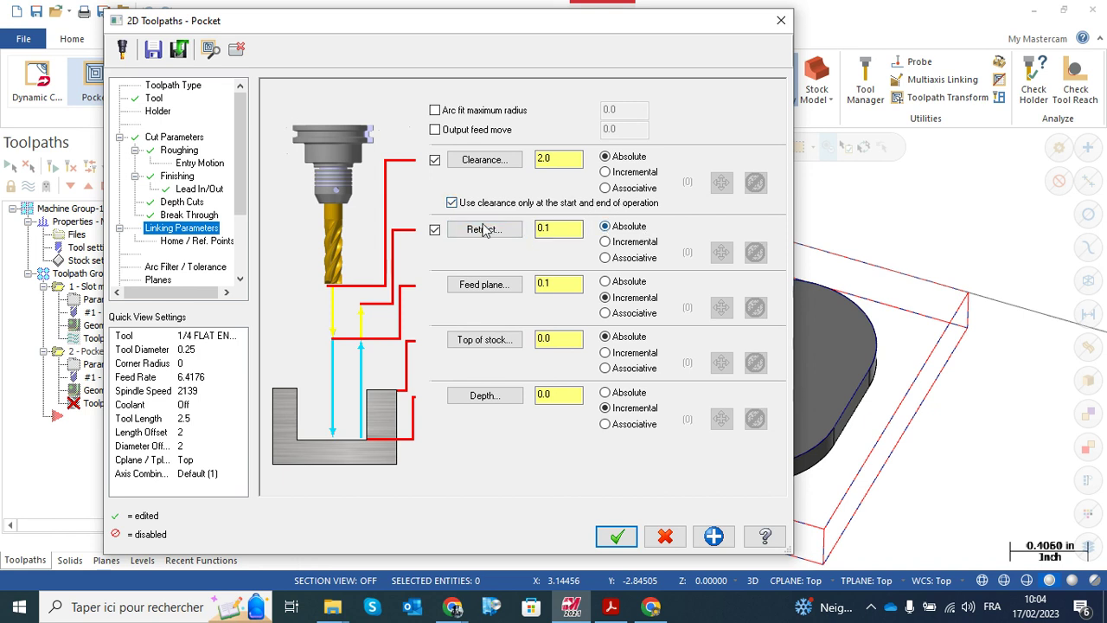
pyautogui.click(543, 287)
pyautogui.click(564, 340)
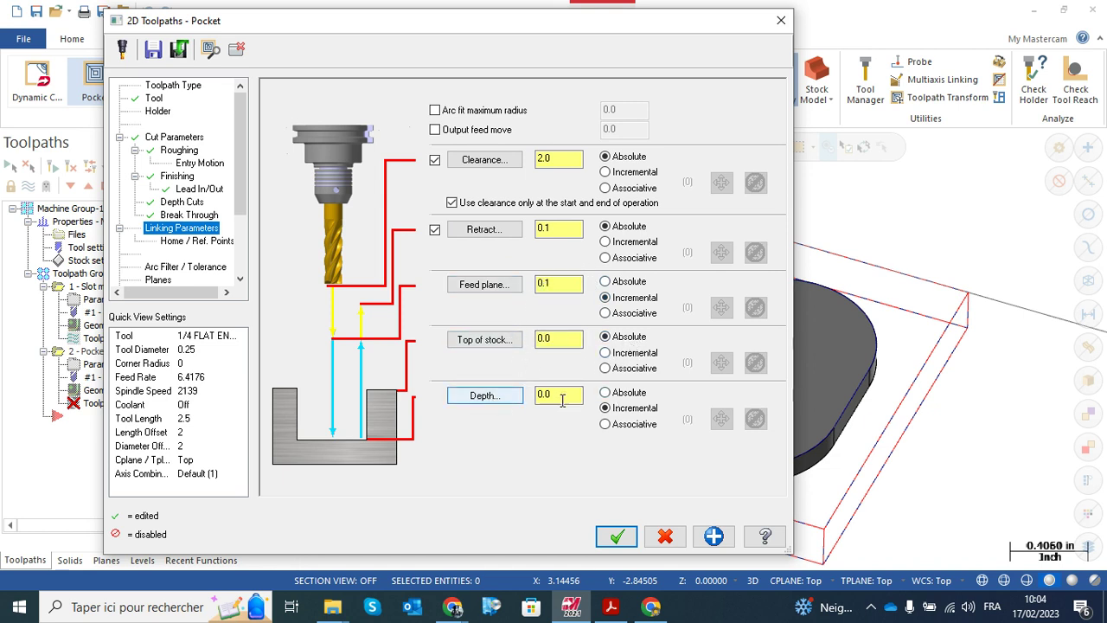
pyautogui.click(606, 393)
pyautogui.click(564, 395)
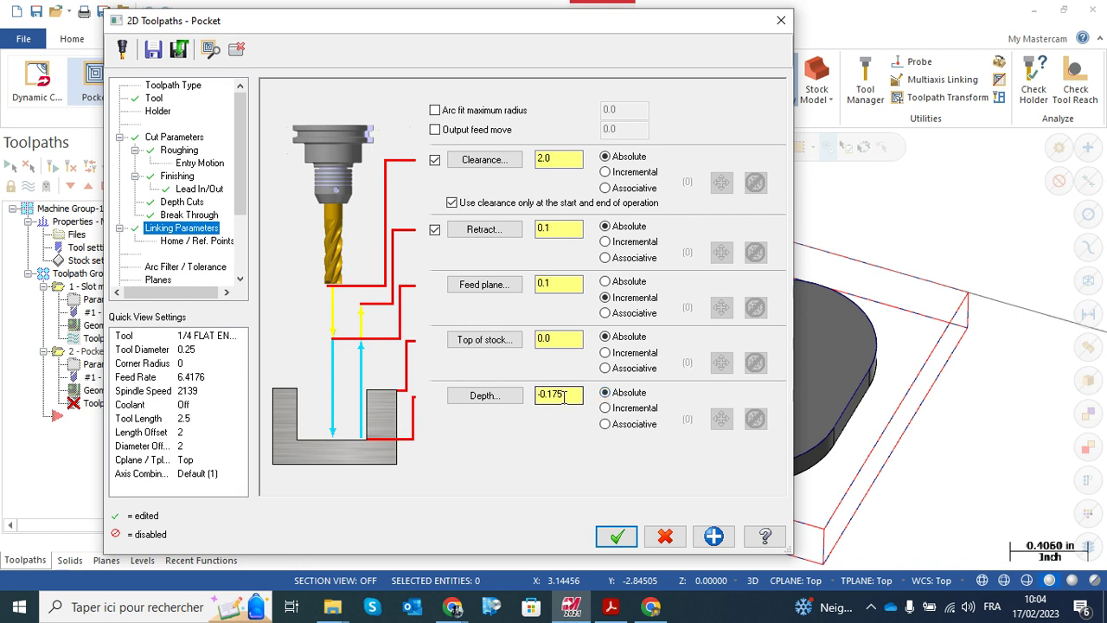
pyautogui.moveTo(570, 395); pyautogui.dragTo(512, 402)
pyautogui.press('BackSpace')
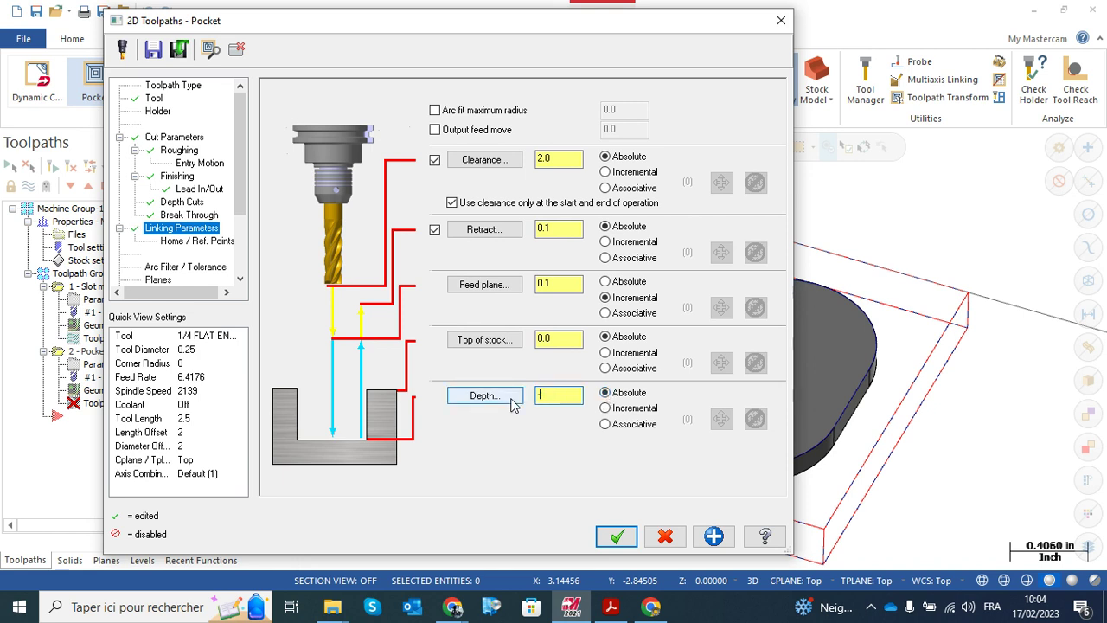
pyautogui.press('Return')
# Switch flood coolant on and accept the parameters to generate the pocket toolpath
pyautogui.moveTo(241, 161); pyautogui.dragTo(242, 209)
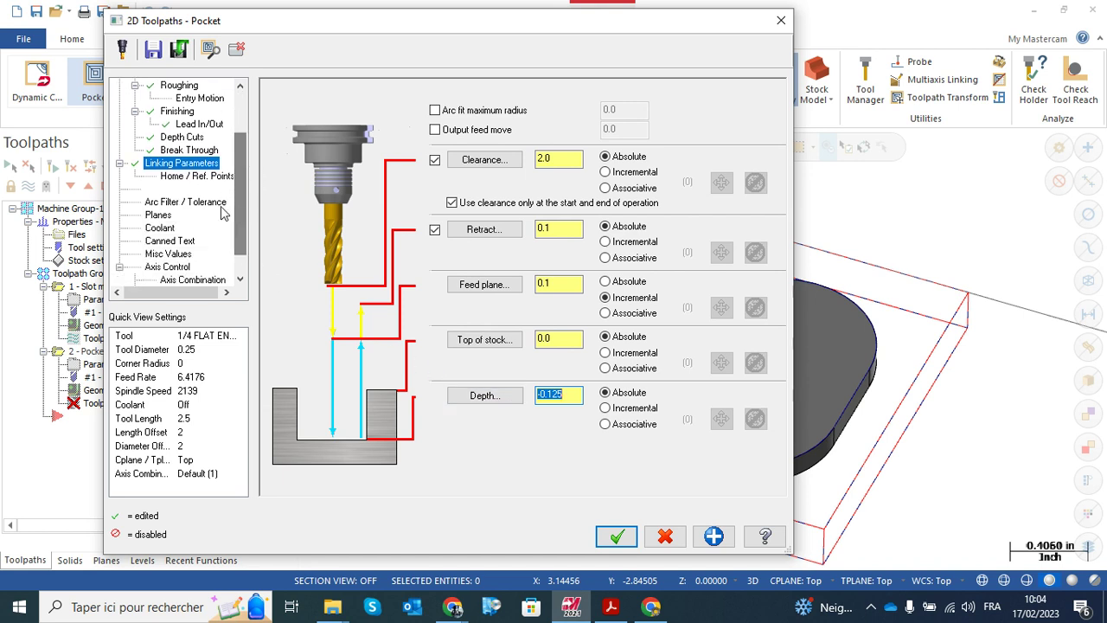
pyautogui.click(161, 229)
pyautogui.click(561, 180)
pyautogui.click(523, 194)
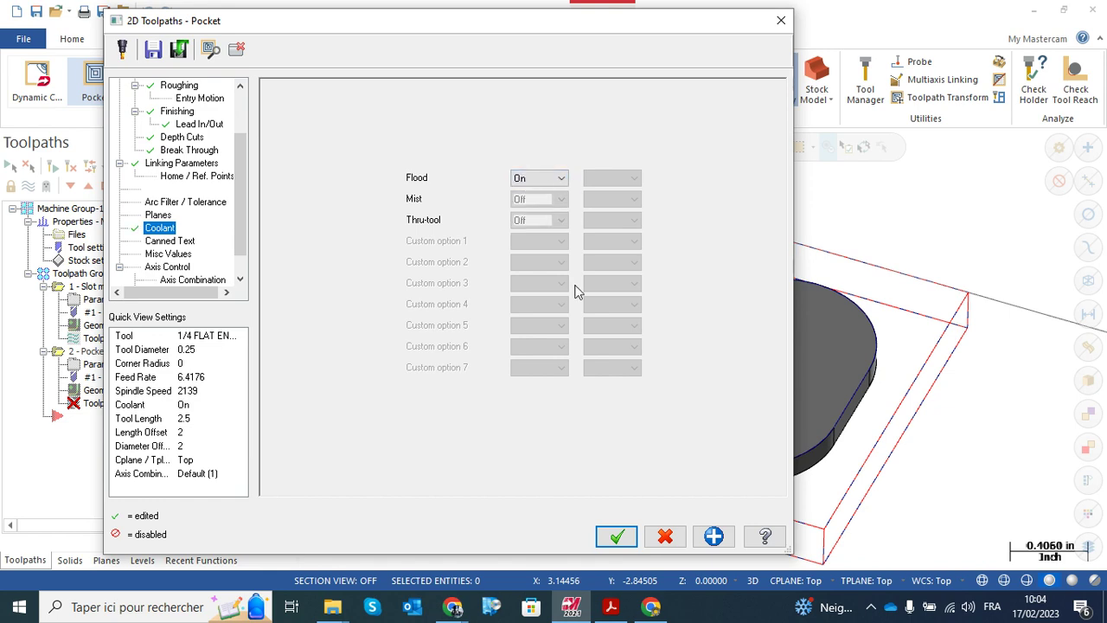
pyautogui.click(616, 536)
# Backplot the pocket operation and follow the endmill through the hexagonal hole and into the bottle-opener cutout
pyautogui.scroll(-5, 545, 416)
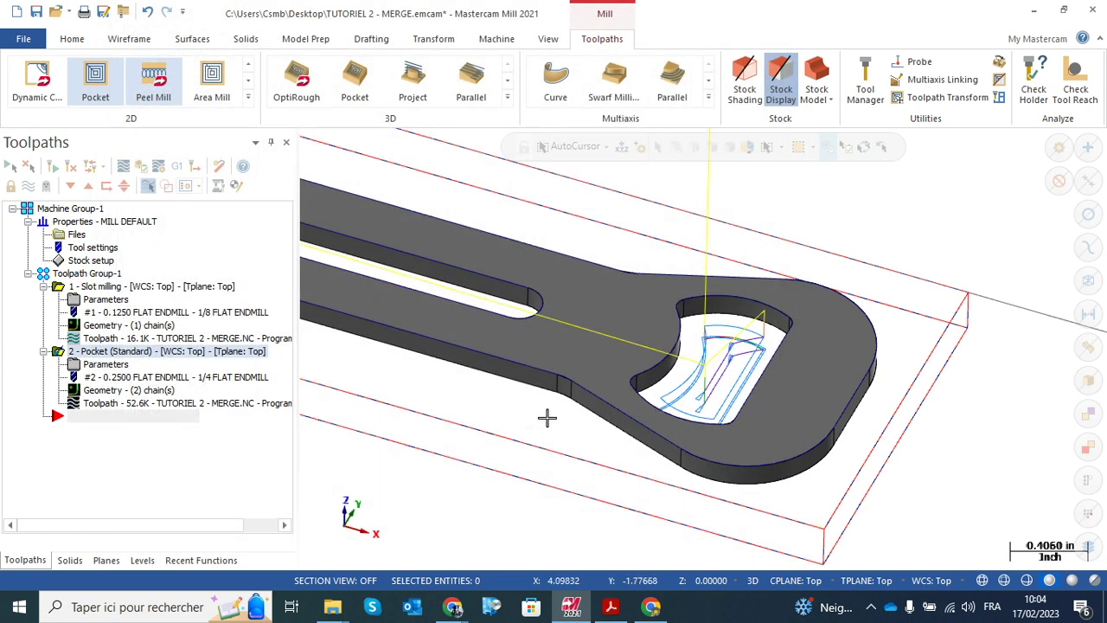
pyautogui.moveTo(532, 338); pyautogui.dragTo(504, 374, button='middle')
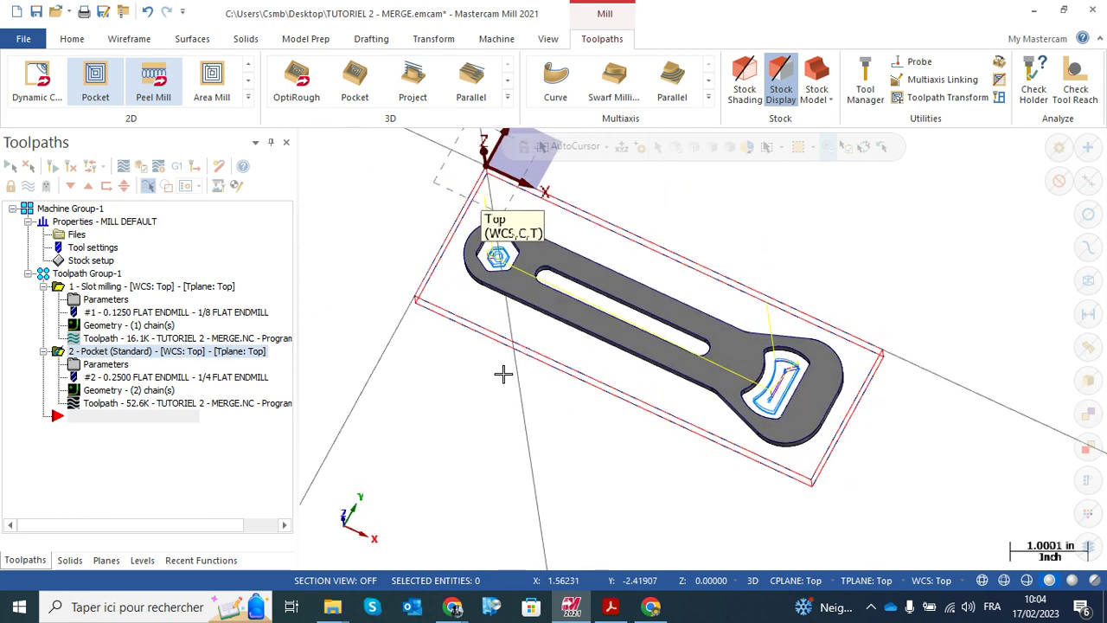
pyautogui.click(97, 405)
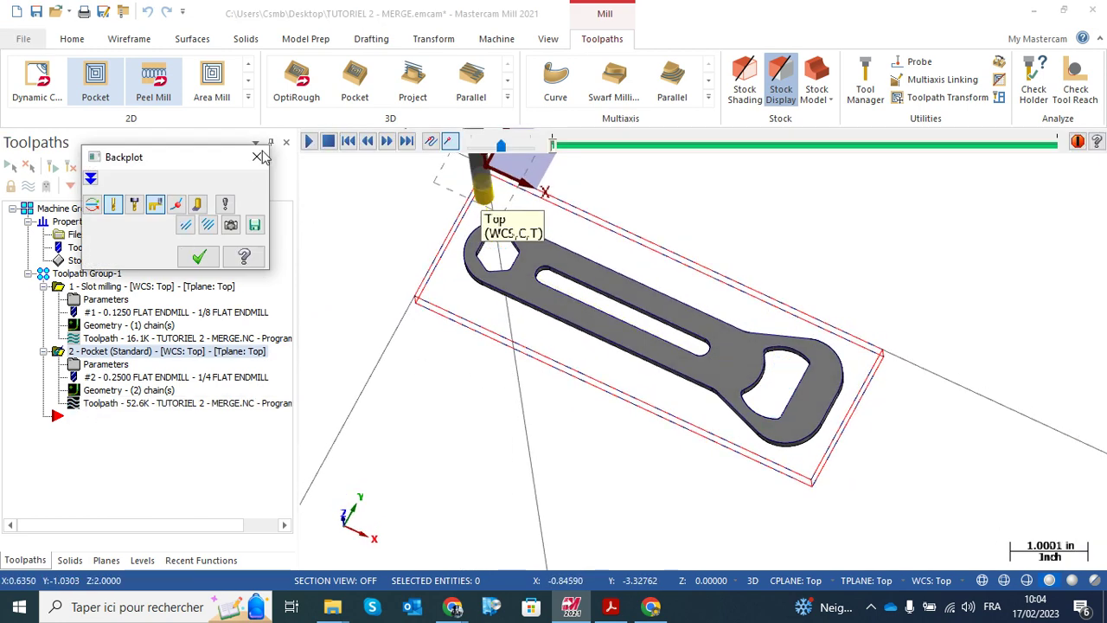
pyautogui.click(309, 140)
pyautogui.moveTo(398, 265); pyautogui.dragTo(441, 238, button='middle')
pyautogui.scroll(8, 437, 233)
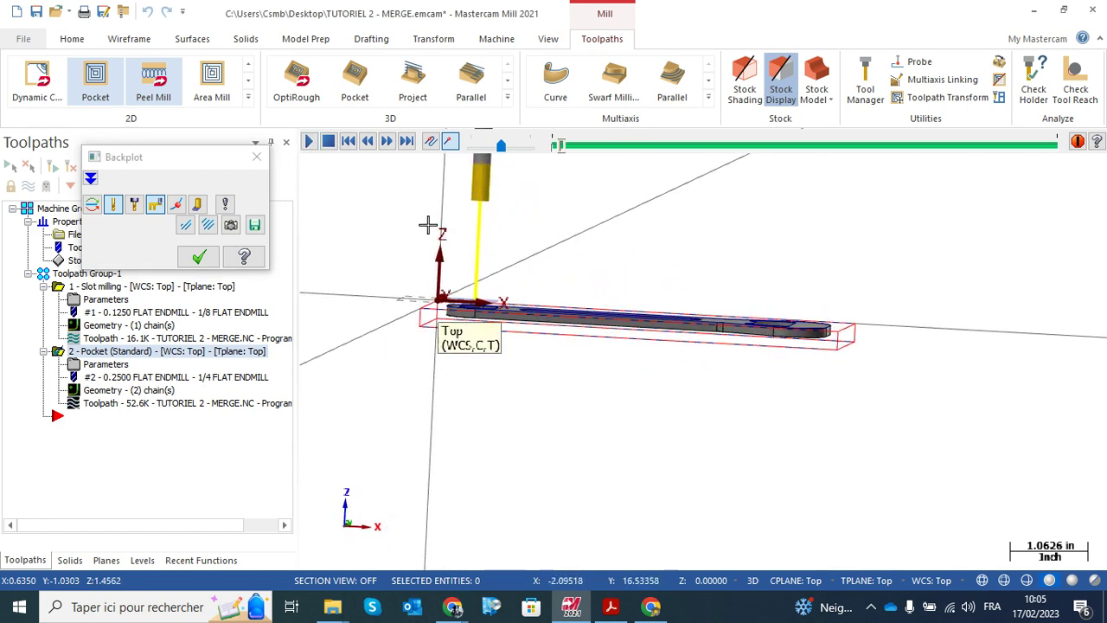
pyautogui.moveTo(480, 331); pyautogui.dragTo(476, 348, button='middle')
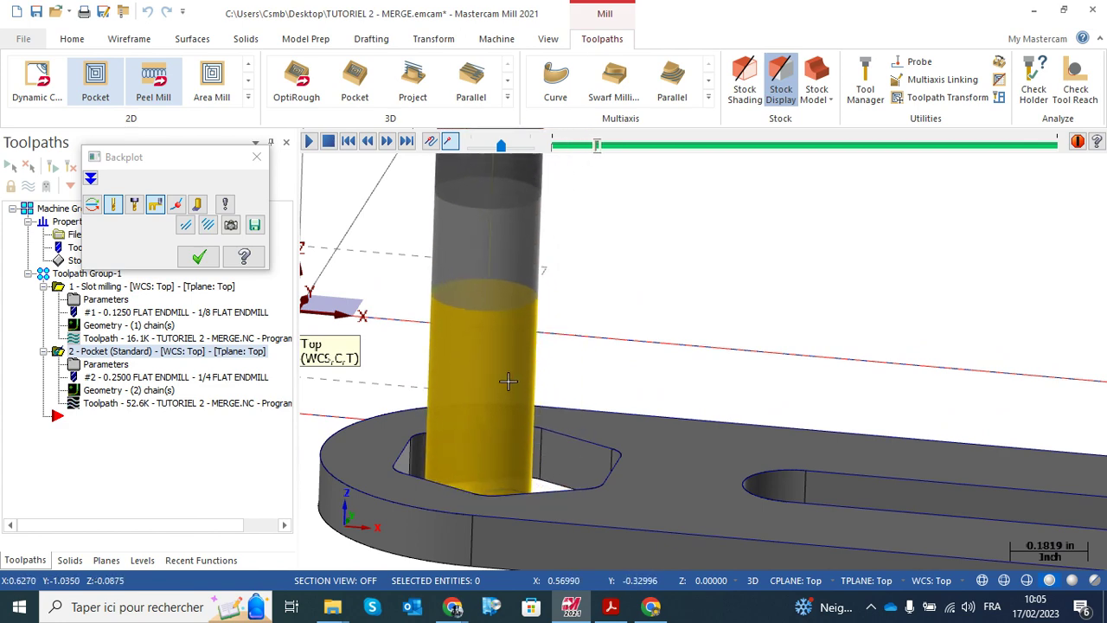
pyautogui.keyDown('ctrl'); pyautogui.moveTo(499, 430); pyautogui.dragTo(526, 321, button='middle'); pyautogui.keyUp('ctrl')
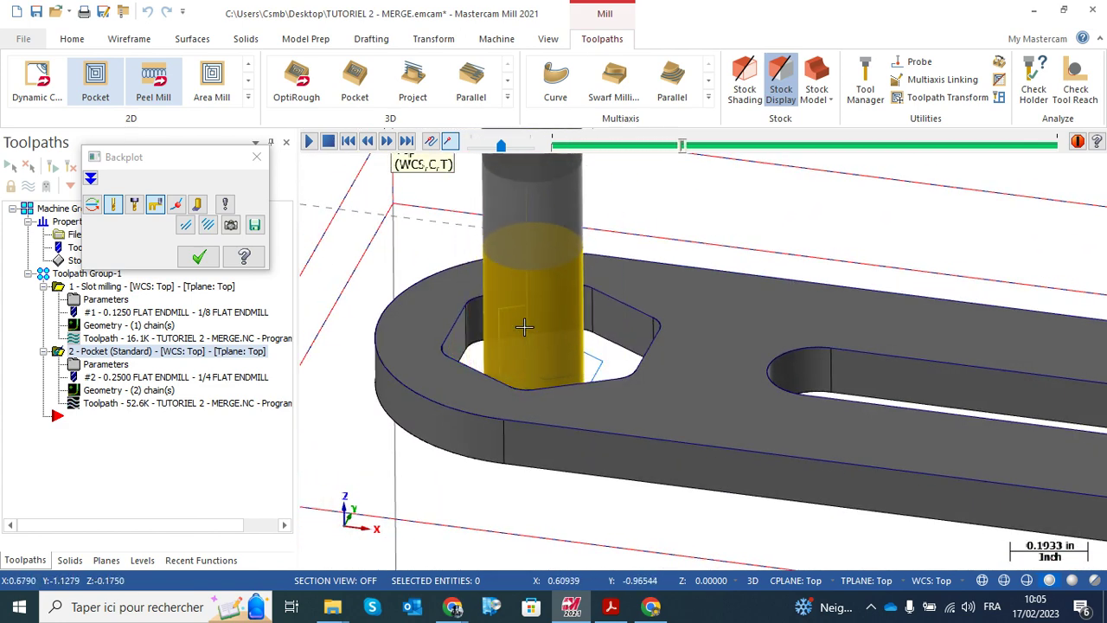
pyautogui.moveTo(526, 335); pyautogui.dragTo(495, 419, button='middle')
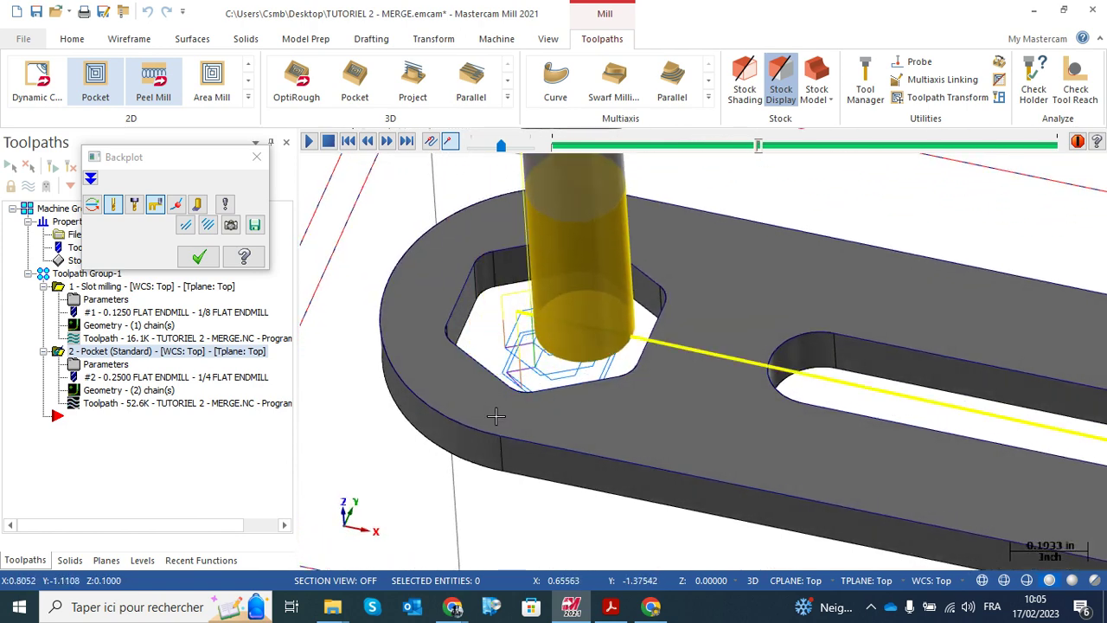
pyautogui.scroll(-3, 593, 346)
pyautogui.moveTo(594, 346); pyautogui.dragTo(842, 366, button='middle')
pyautogui.scroll(4, 813, 389)
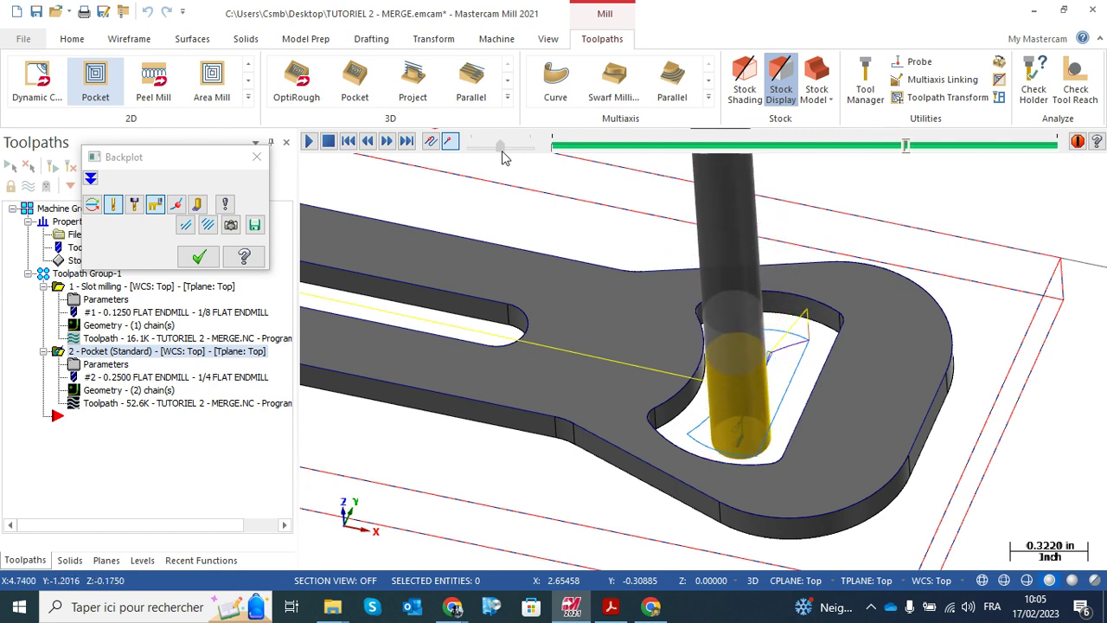
# Slow the backplot to examine the tool motion in the bottle-opener cutout, speed it up for the remaining moves, and close the backplot
pyautogui.moveTo(505, 157); pyautogui.dragTo(476, 162)
pyautogui.scroll(3, 747, 346)
pyautogui.scroll(1, 834, 314)
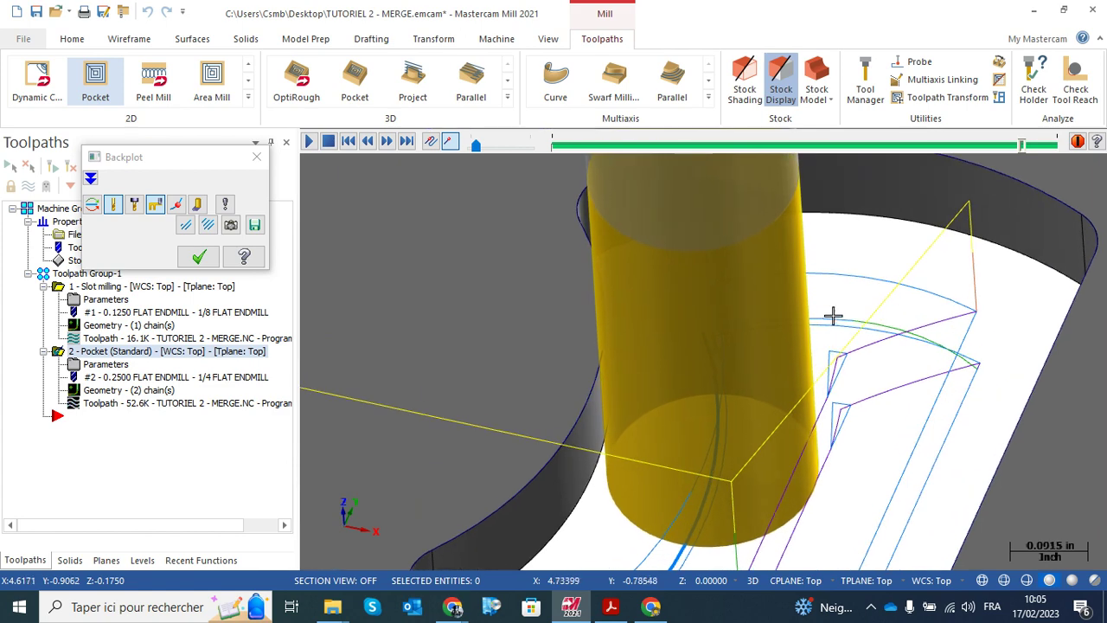
pyautogui.scroll(-2, 680, 398)
pyautogui.scroll(-4, 680, 398)
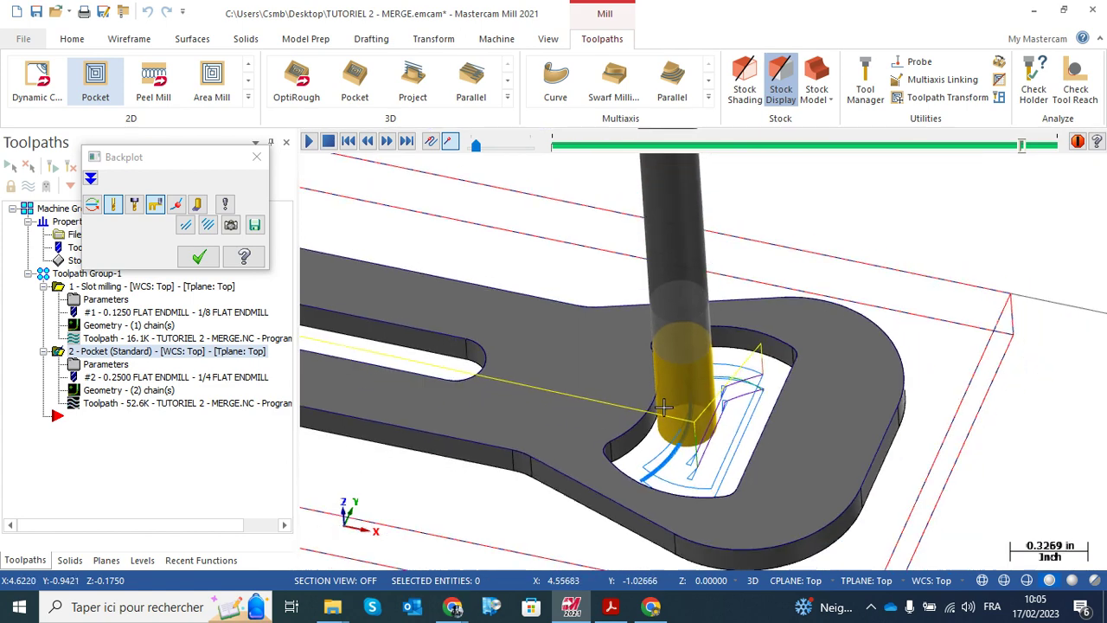
pyautogui.moveTo(475, 149)
pyautogui.mouseDown()
pyautogui.moveTo(489, 154)
pyautogui.moveTo(476, 154)
pyautogui.mouseUp()
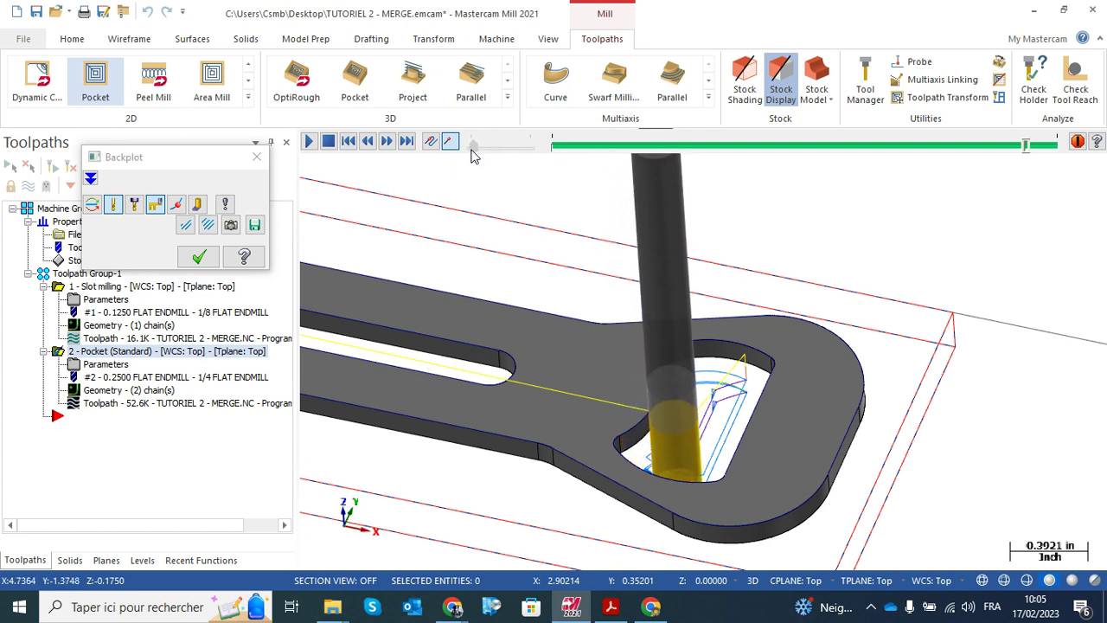
pyautogui.moveTo(475, 153); pyautogui.dragTo(471, 153)
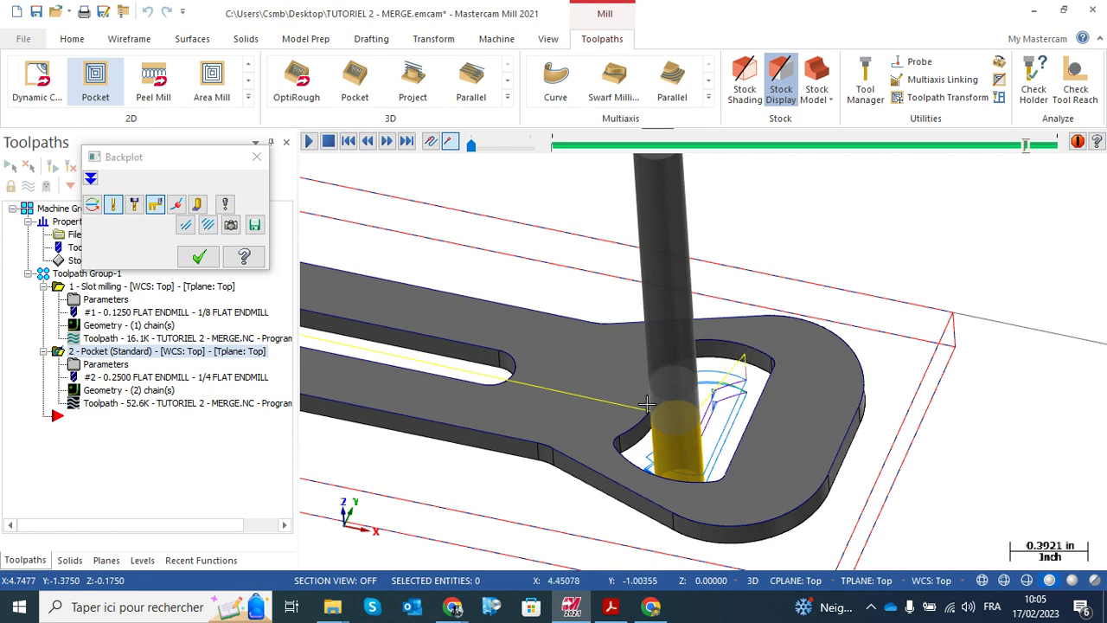
pyautogui.moveTo(471, 146); pyautogui.dragTo(494, 149)
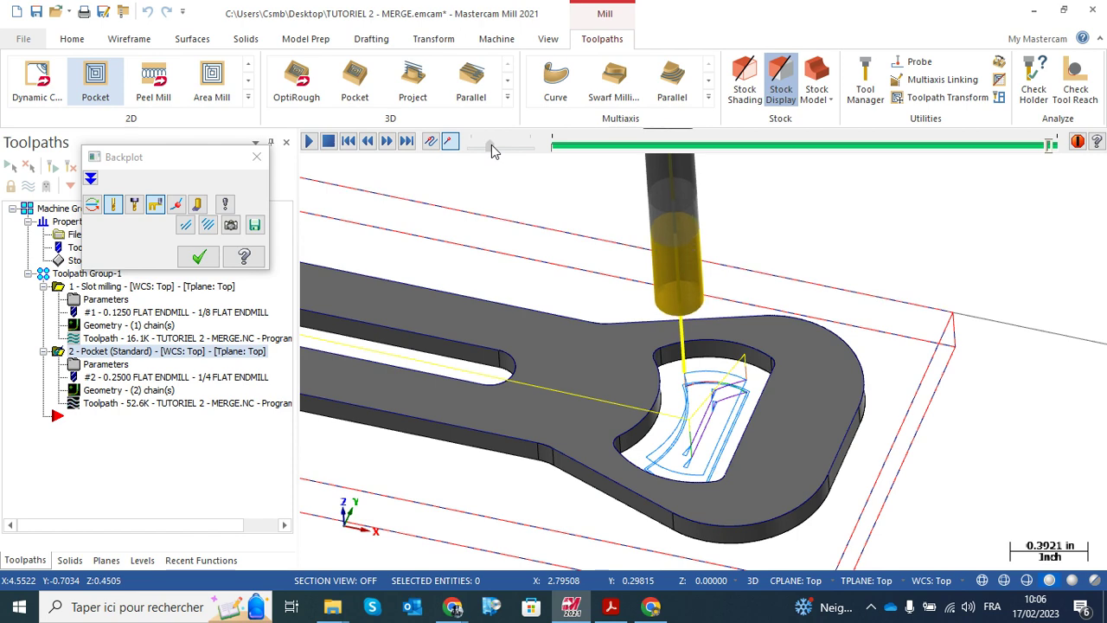
pyautogui.click(196, 258)
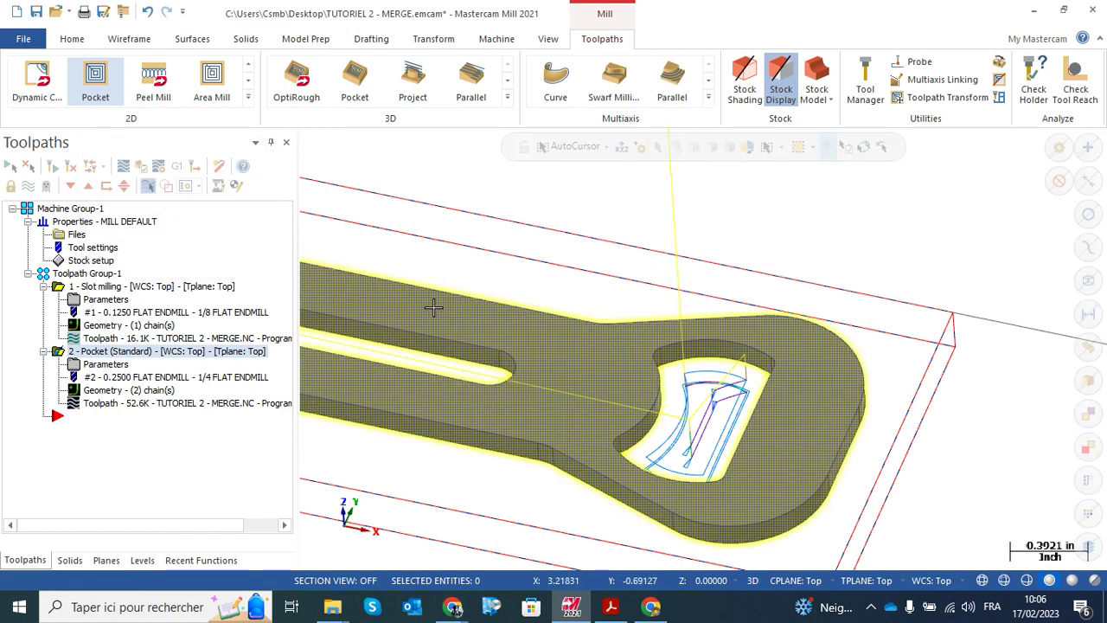
# Examine the rounded inner corners of the bottle-opener cutout and the hexagonal hole against the pocket toolpath
pyautogui.scroll(-3, 417, 309)
pyautogui.moveTo(566, 259); pyautogui.dragTo(586, 358, button='middle')
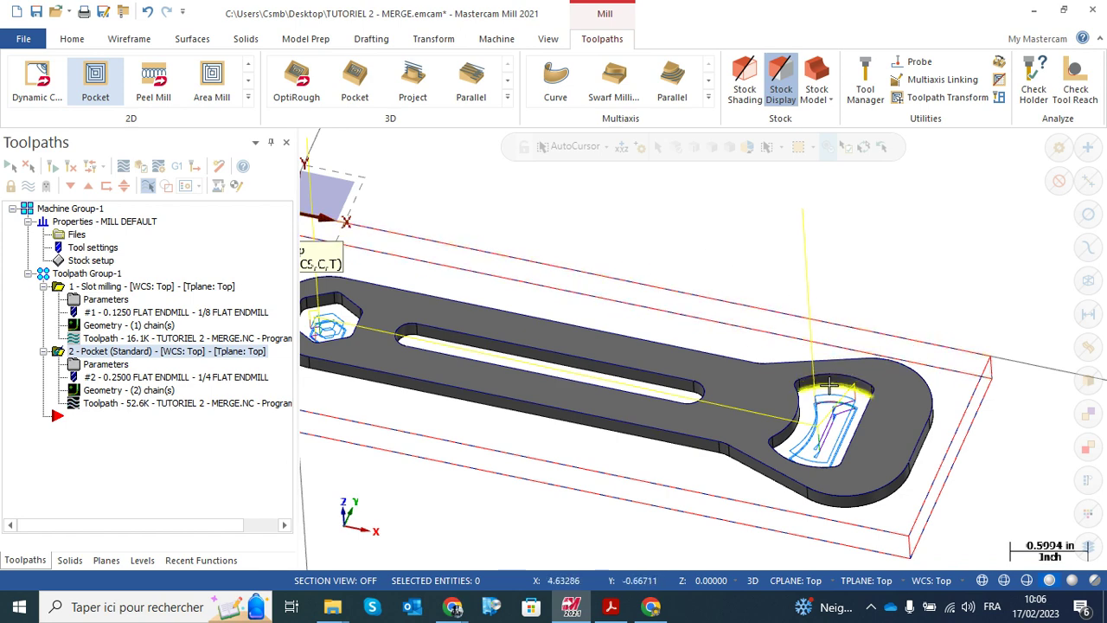
pyautogui.scroll(5, 803, 373)
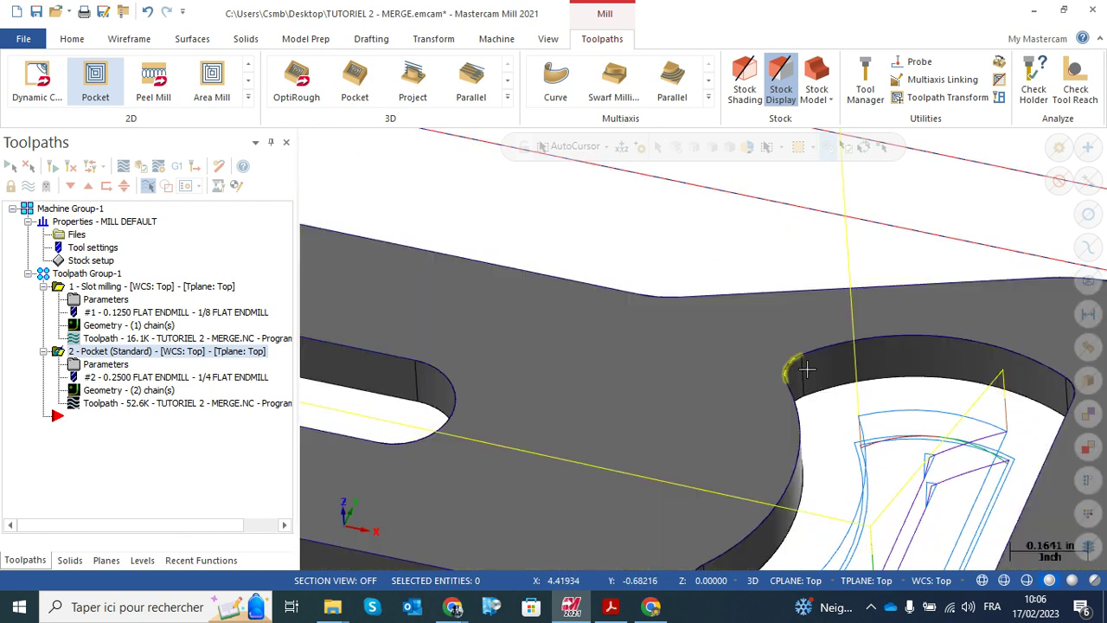
pyautogui.scroll(-3, 984, 407)
pyautogui.scroll(-3, 984, 407)
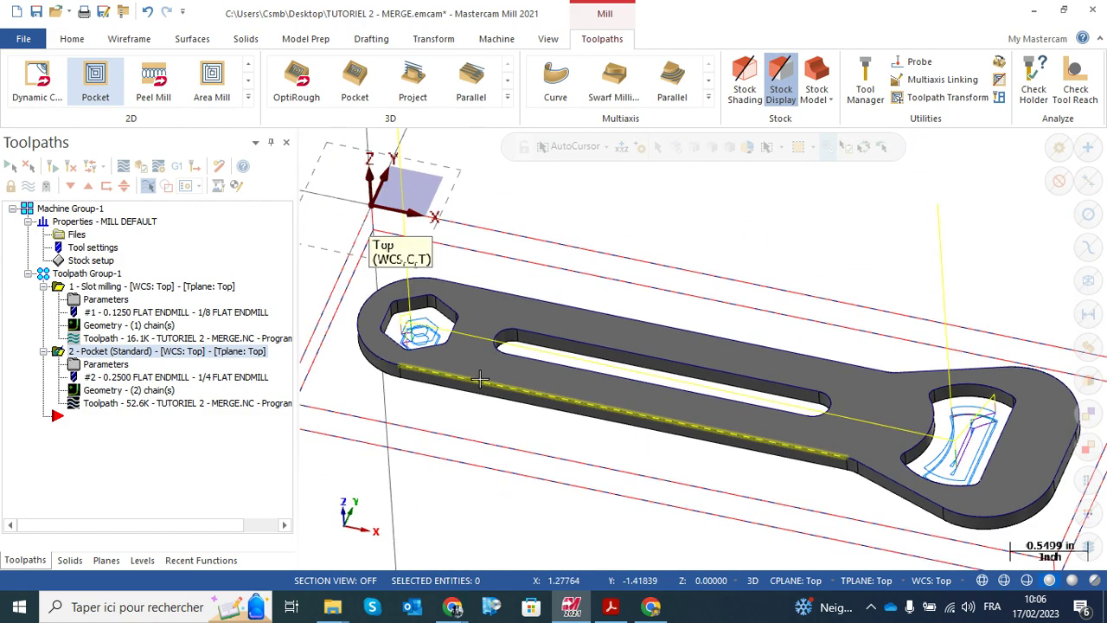
pyautogui.scroll(5, 430, 286)
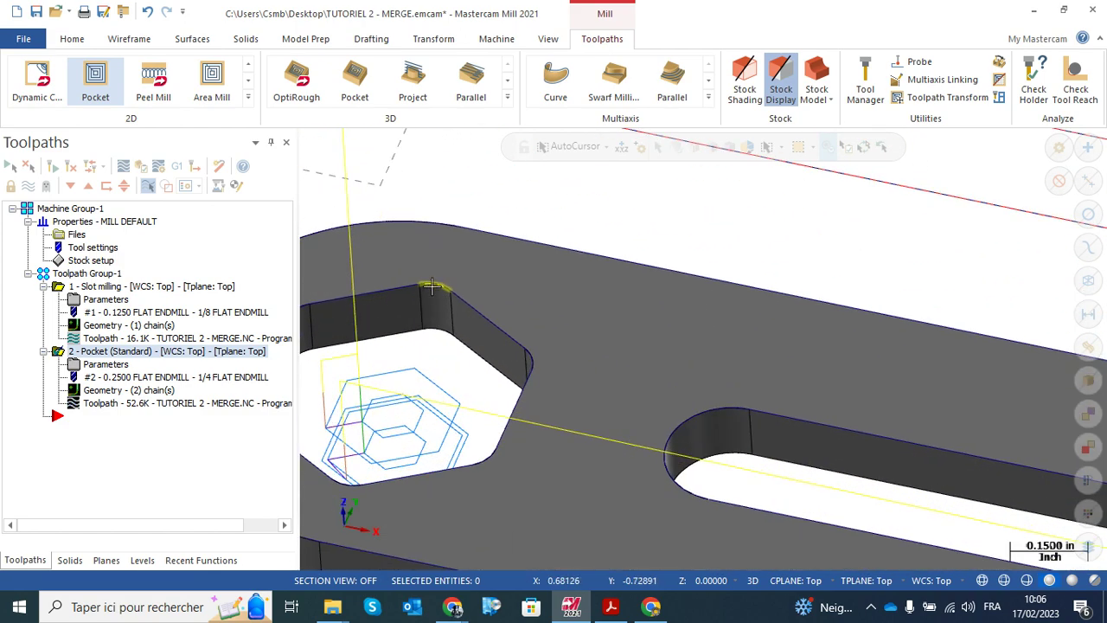
pyautogui.scroll(-3, 431, 286)
pyautogui.scroll(1, 430, 298)
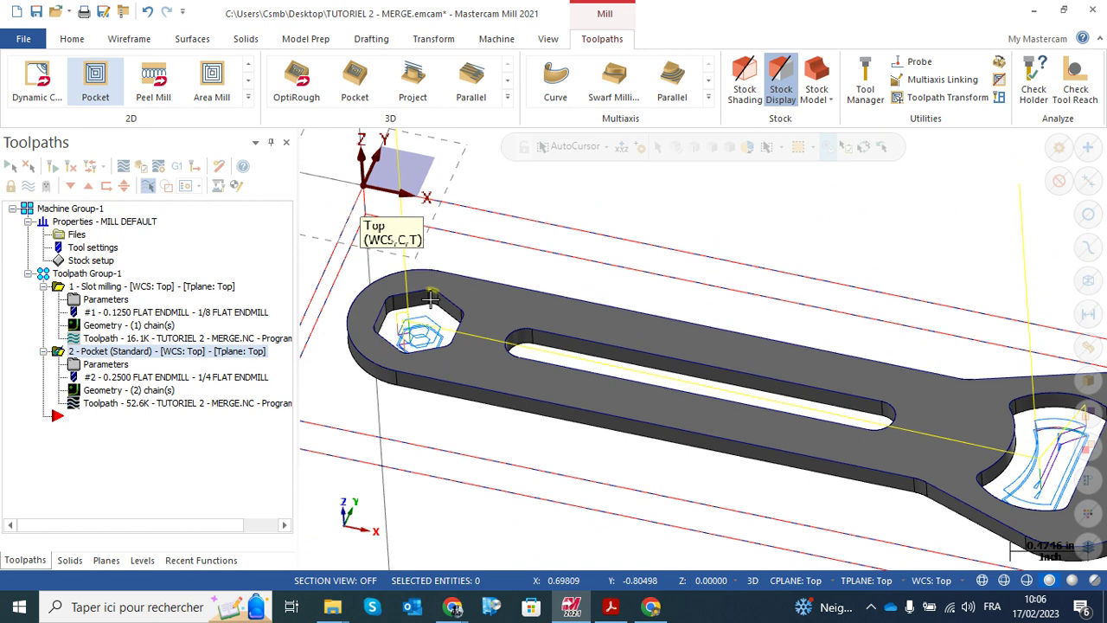